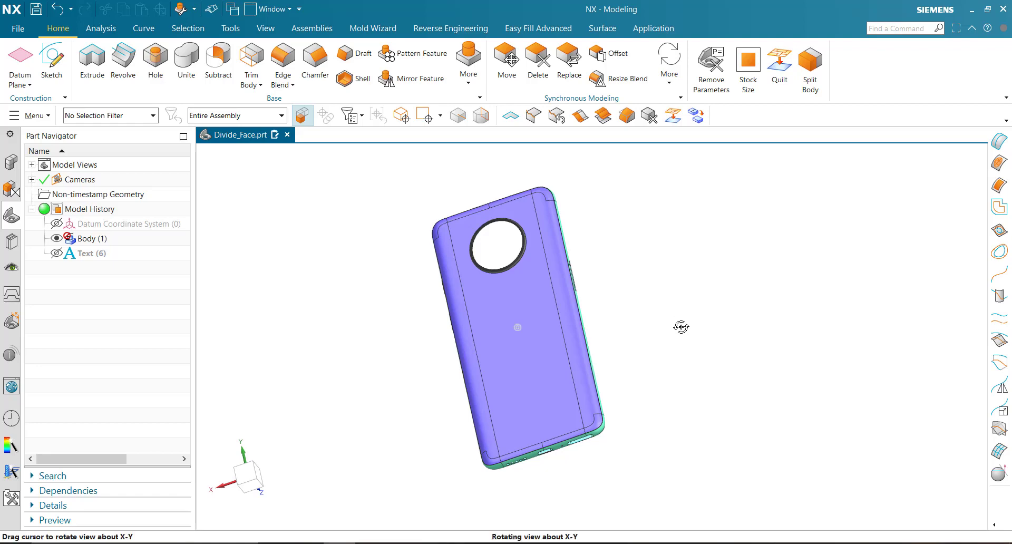
# Tilt the phone to an angled view and launch Divide Face from the More gallery
pyautogui.moveTo(681, 327)
pyautogui.mouseDown(button='middle')
pyautogui.moveTo(605, 369)
pyautogui.moveTo(658, 460)
pyautogui.moveTo(682, 449)
pyautogui.moveTo(646, 447)
pyautogui.moveTo(549, 344)
pyautogui.mouseUp(button='middle')
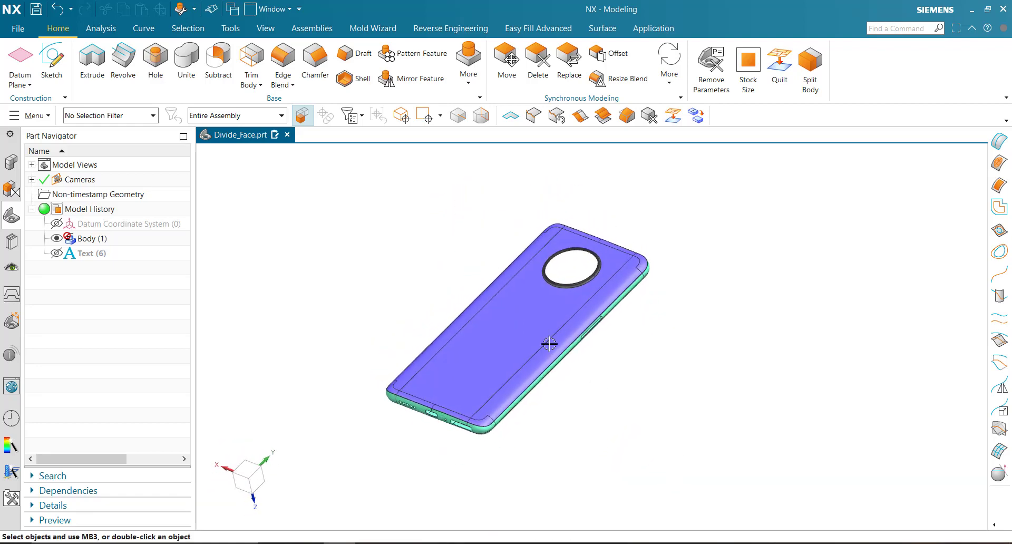
pyautogui.click(34, 117)
pyautogui.moveTo(28, 175)
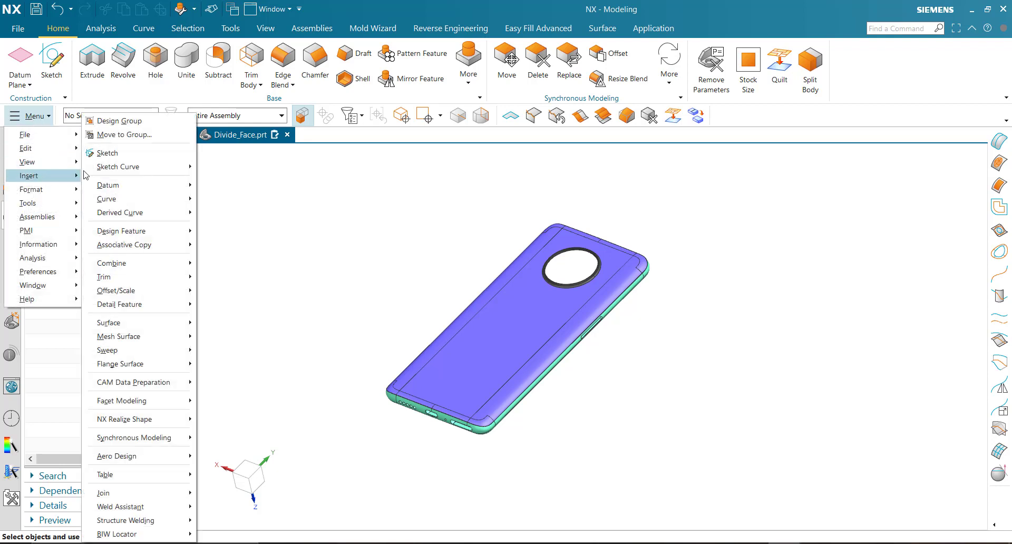
pyautogui.moveTo(104, 277)
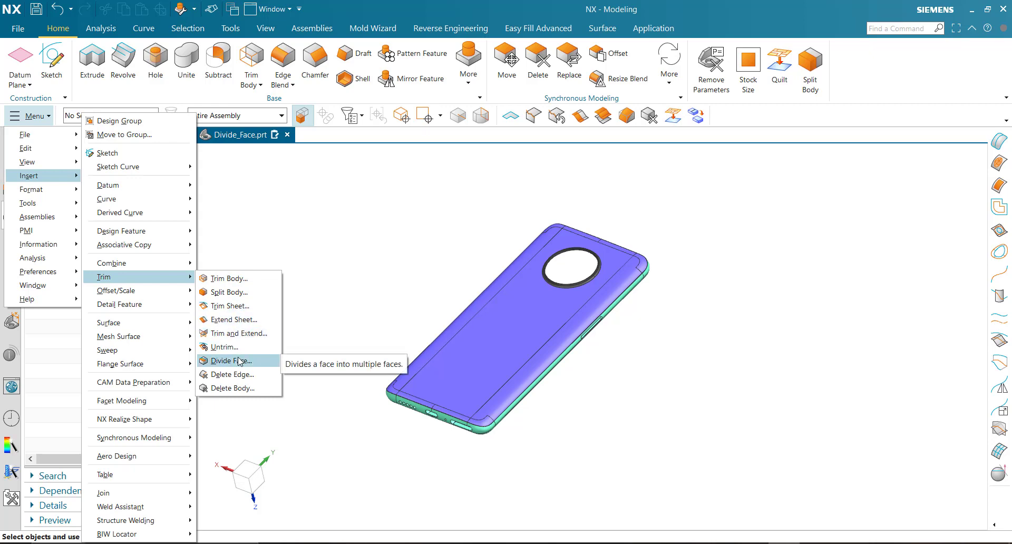
pyautogui.click(469, 60)
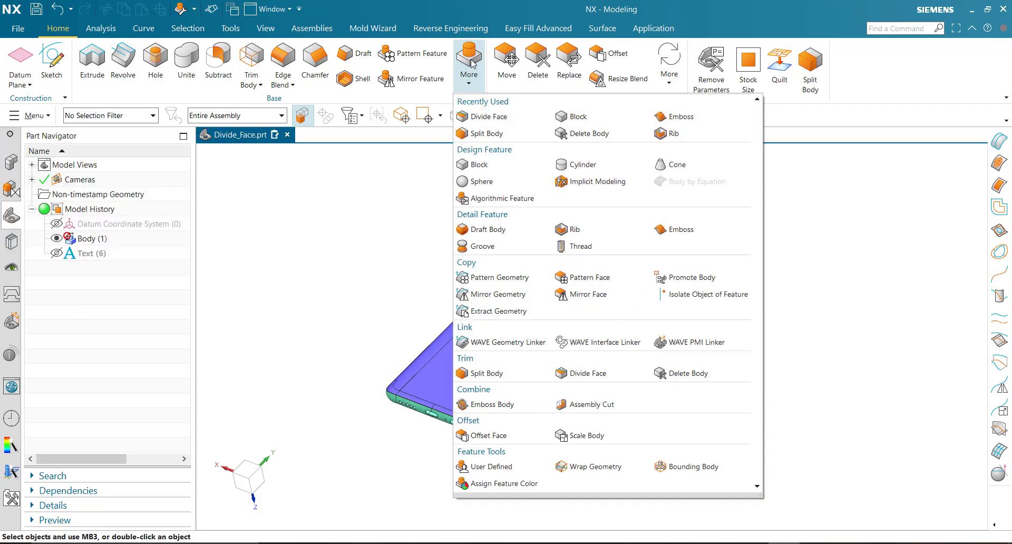
pyautogui.click(589, 376)
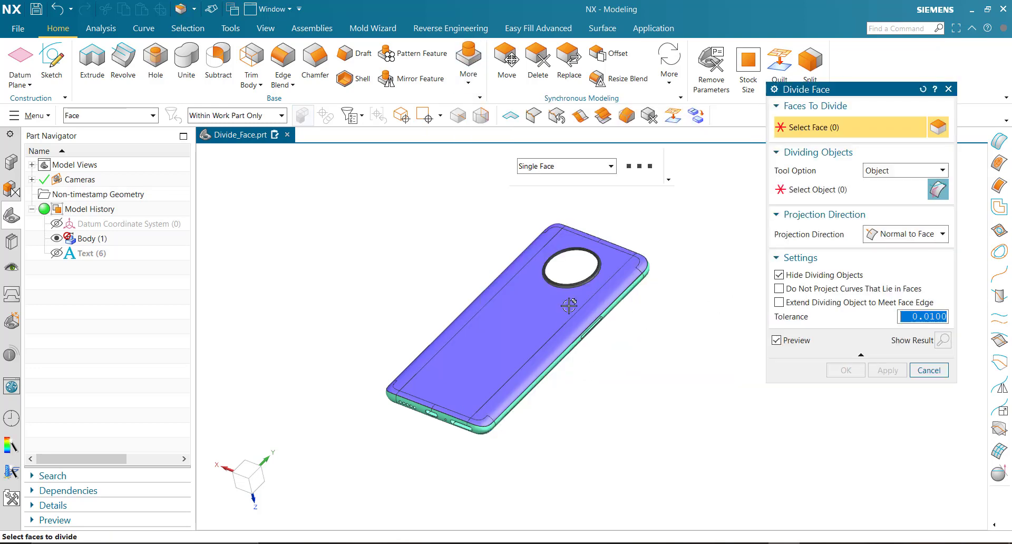
# Reset the Divide Face options to defaults, keeping the tool option as Object
pyautogui.scroll(-3, 569, 306)
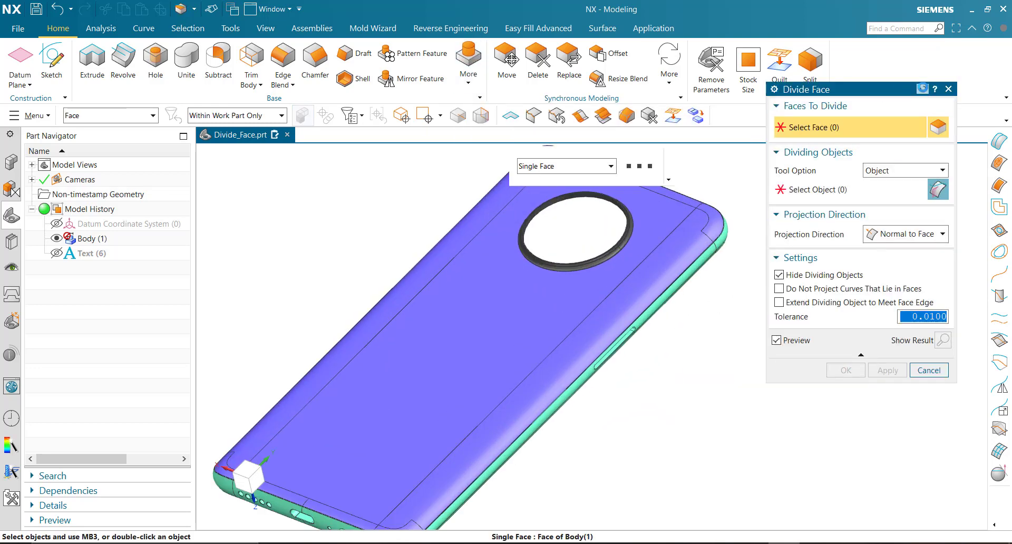
pyautogui.click(922, 89)
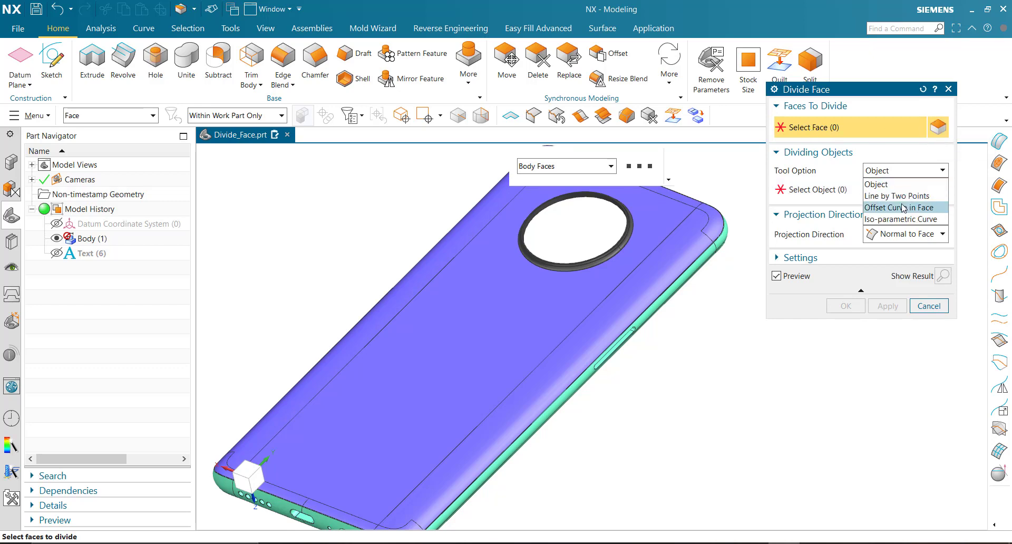
pyautogui.click(916, 170)
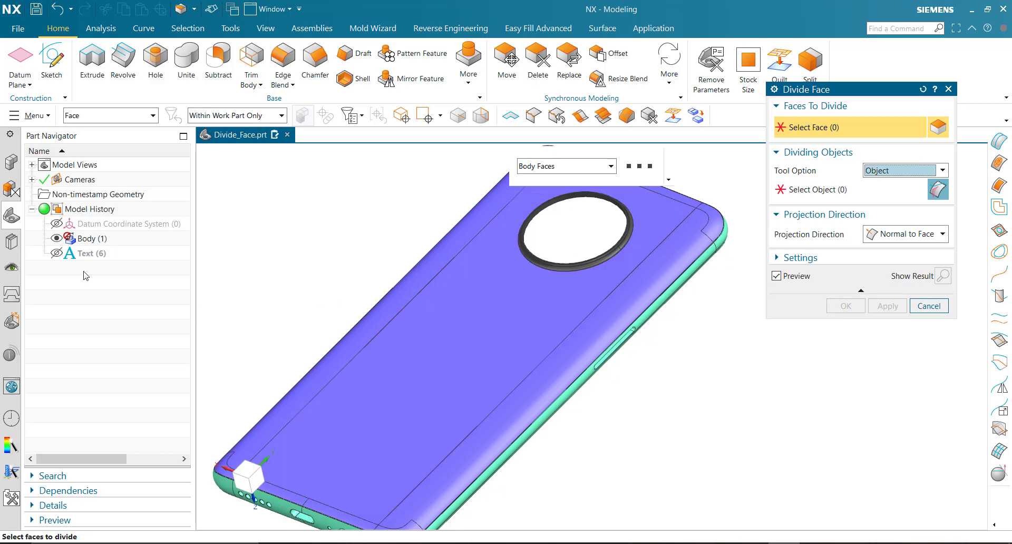
# Show the hidden Text (6) curves and turn the phone to see the whole text
pyautogui.click(57, 254)
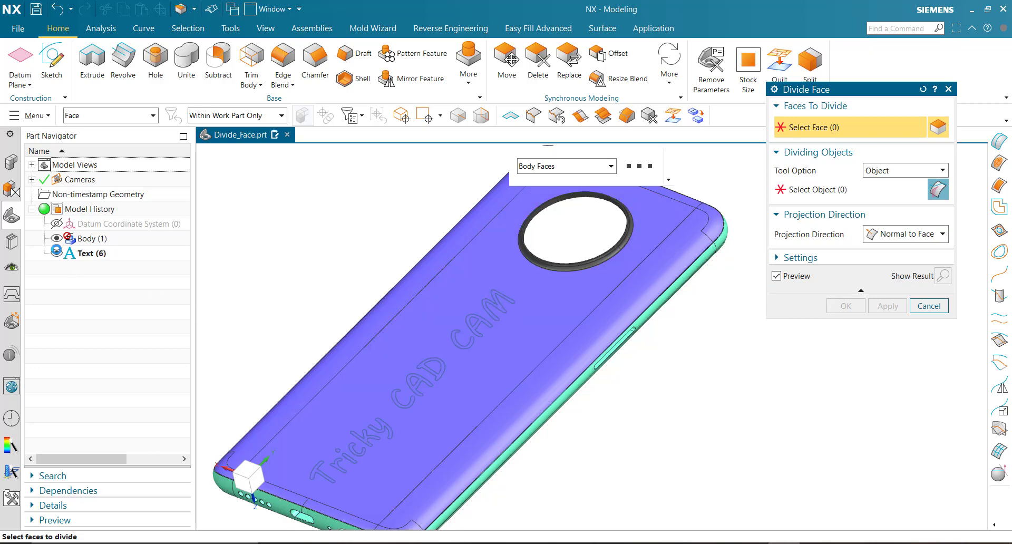
pyautogui.moveTo(650, 425)
pyautogui.mouseDown(button='middle')
pyautogui.moveTo(654, 386)
pyautogui.moveTo(563, 334)
pyautogui.mouseUp(button='middle')
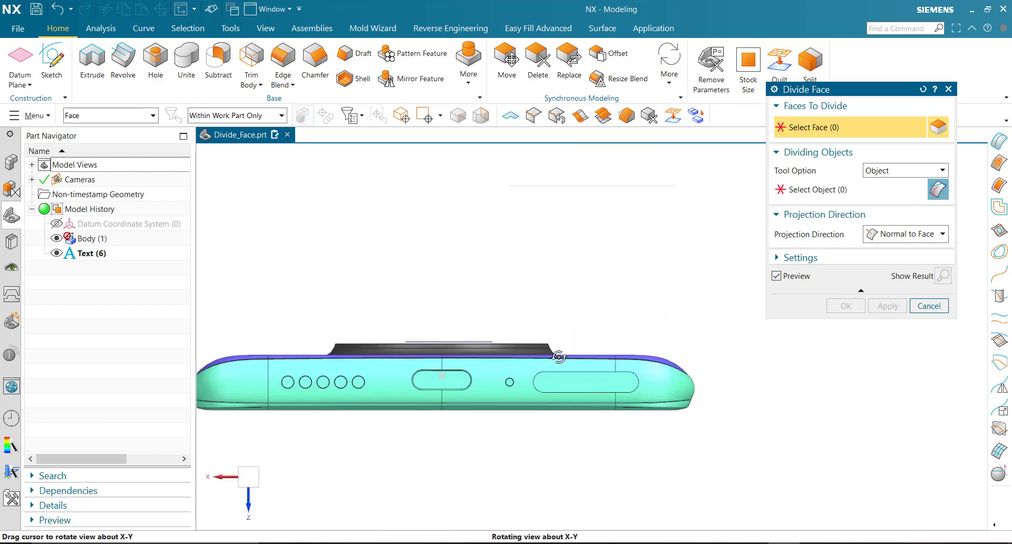
pyautogui.scroll(5, 537, 384)
pyautogui.moveTo(538, 384); pyautogui.dragTo(554, 339, button='middle')
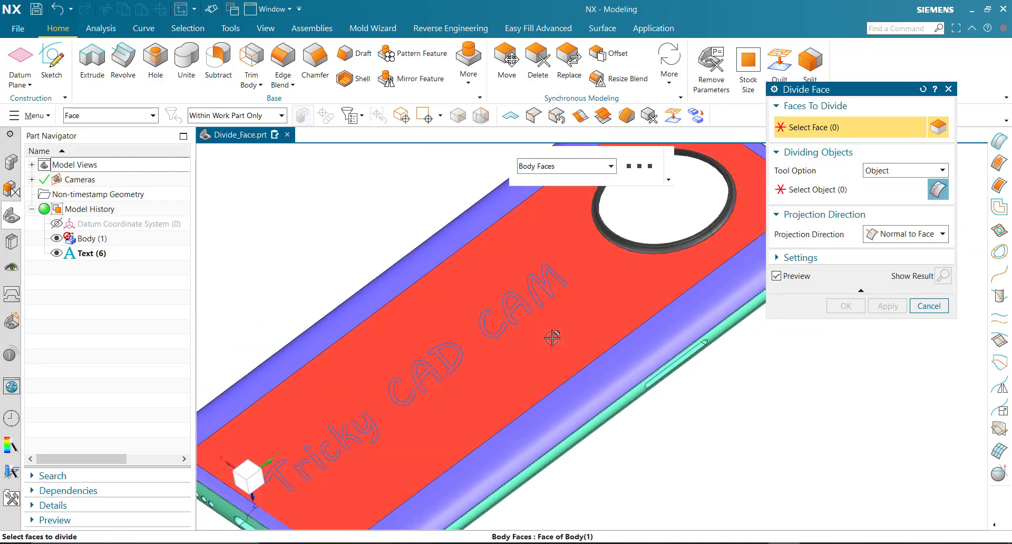
# Pick the back face, choose the 16 Tricky CAD CAM text curves as dividers, and confirm
pyautogui.click(544, 166)
pyautogui.click(540, 181)
pyautogui.click(464, 364)
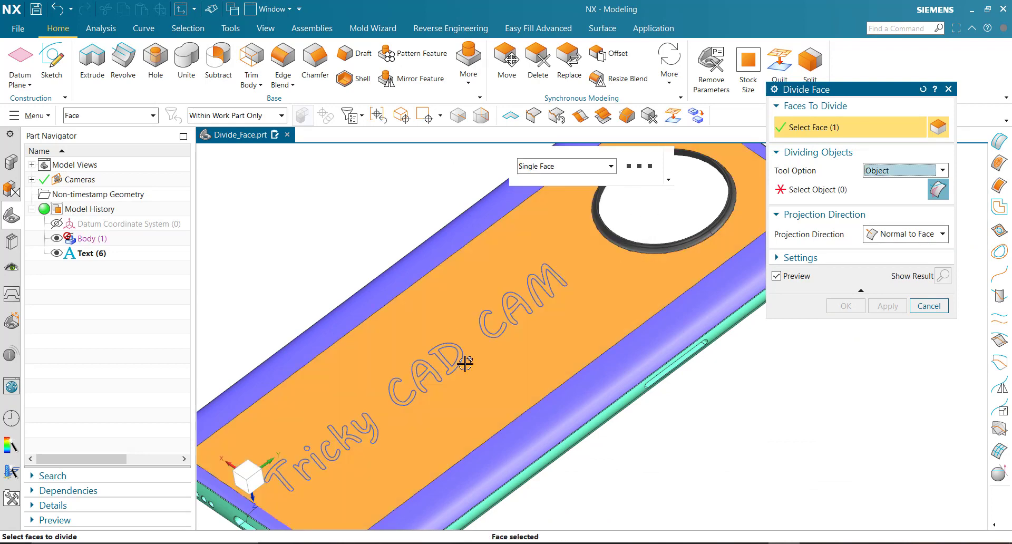
pyautogui.click(855, 191)
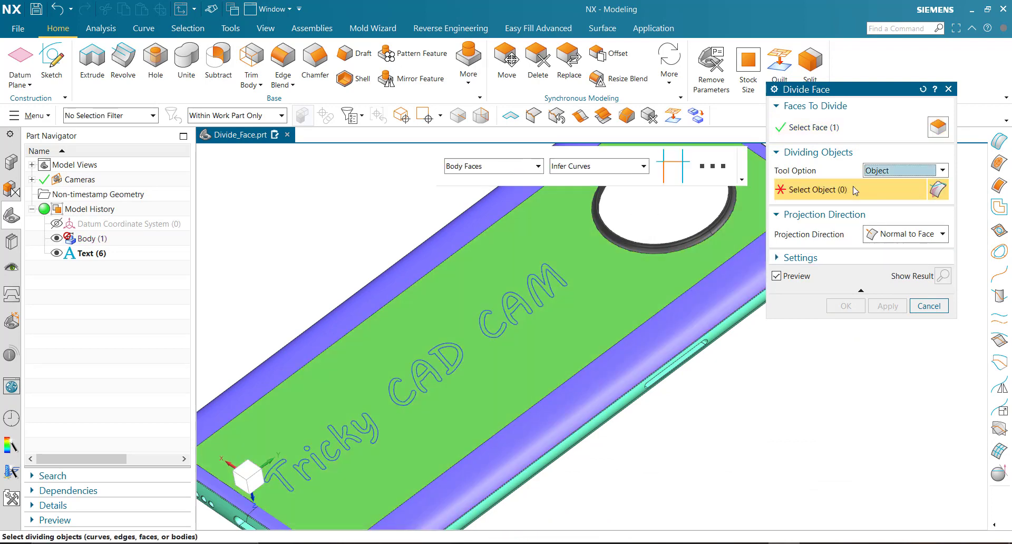
pyautogui.click(507, 317)
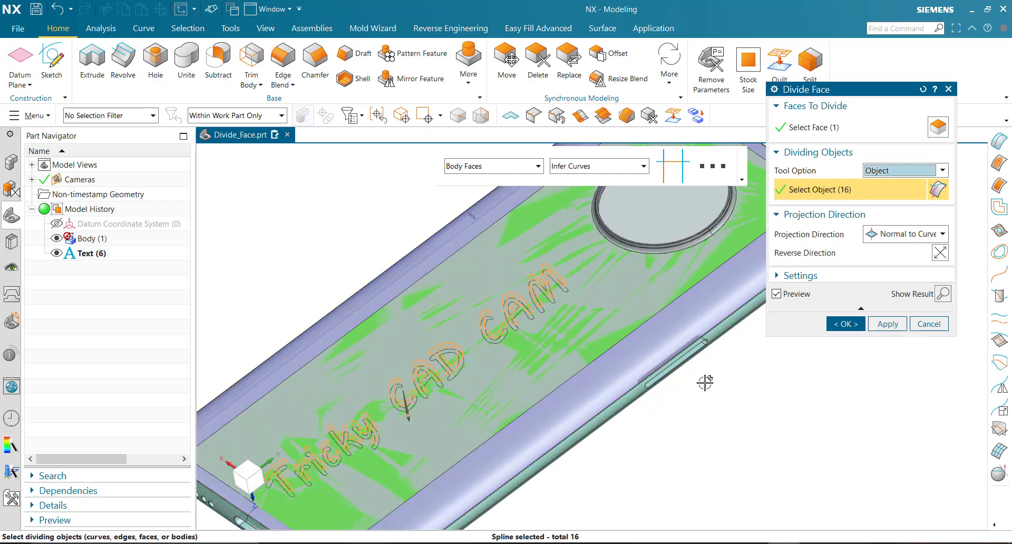
pyautogui.moveTo(705, 382)
pyautogui.mouseDown(button='middle')
pyautogui.moveTo(712, 351)
pyautogui.moveTo(289, 416)
pyautogui.mouseUp(button='middle')
pyautogui.scroll(5, 406, 321)
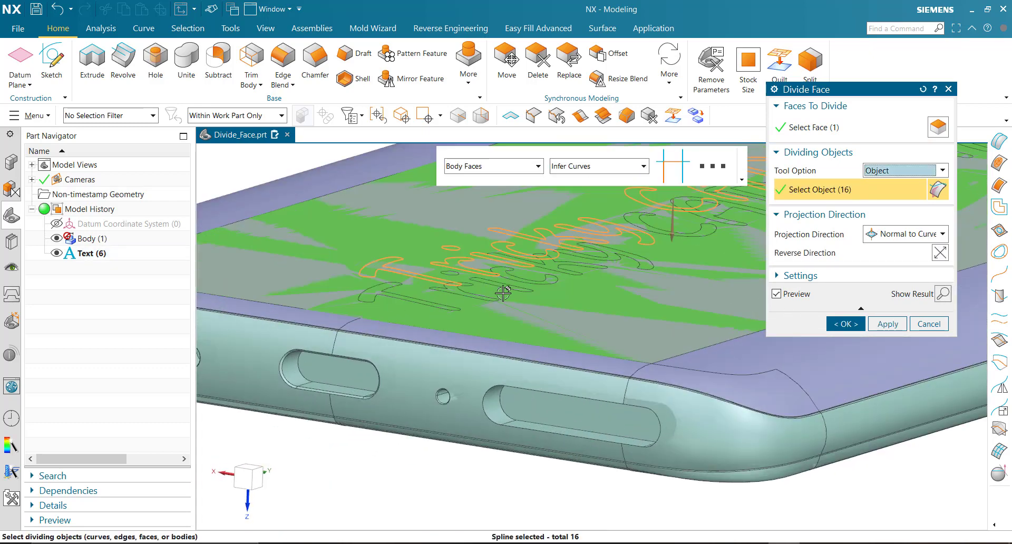
pyautogui.click(849, 324)
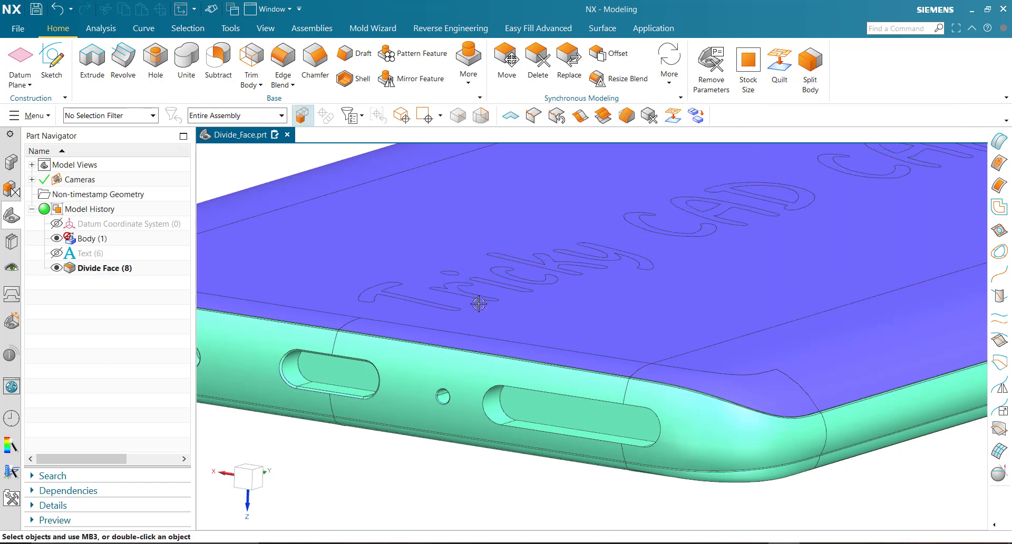
# Start Edit Object Display with Ctrl+J and restrict the selection filter to Face
pyautogui.moveTo(850, 324)
pyautogui.mouseDown(button='middle')
pyautogui.moveTo(642, 376)
pyautogui.moveTo(667, 352)
pyautogui.mouseUp(button='middle')
pyautogui.scroll(-2, 622, 351)
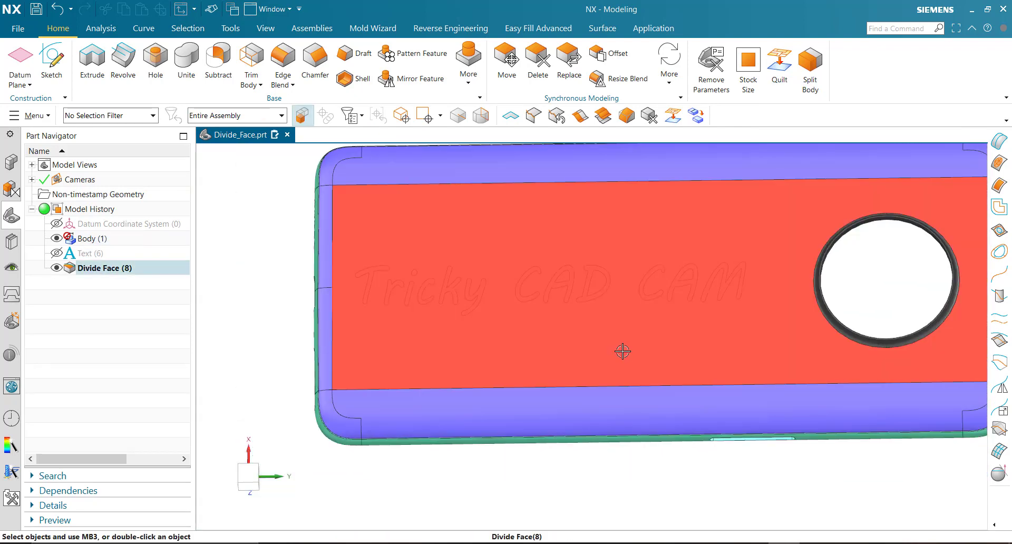
pyautogui.hotkey('ctrl', 'j')
pyautogui.click(89, 117)
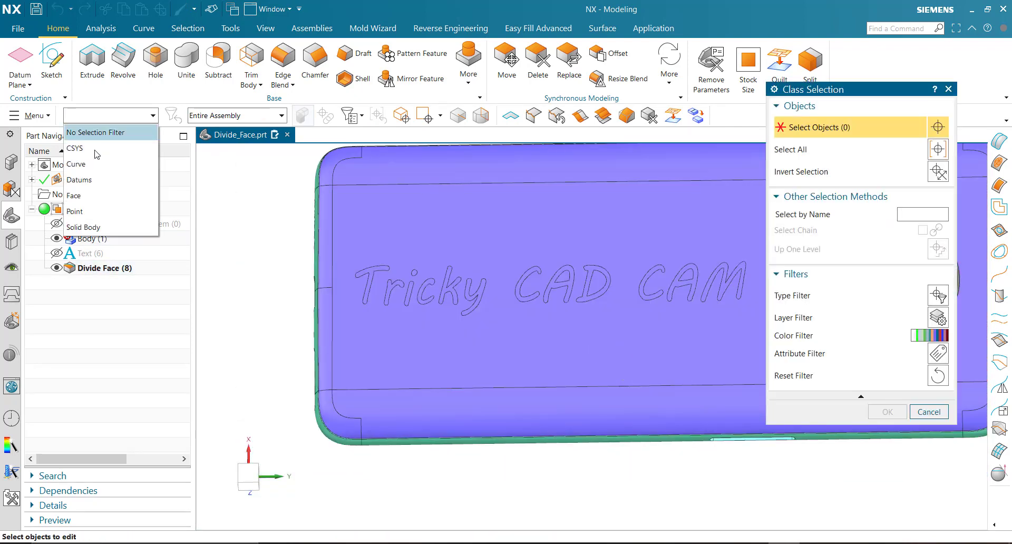
pyautogui.click(79, 195)
# Box-select the 13 Tricky CAD CAM letter faces, deselecting the inner counters, and confirm
pyautogui.scroll(-2, 221, 267)
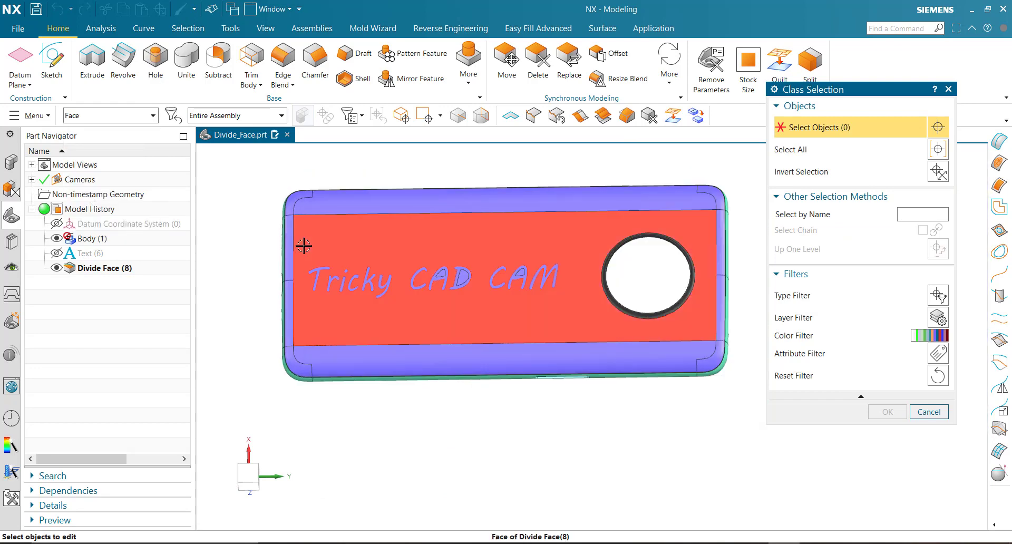
pyautogui.moveTo(303, 246); pyautogui.dragTo(557, 304)
pyautogui.scroll(3, 548, 275)
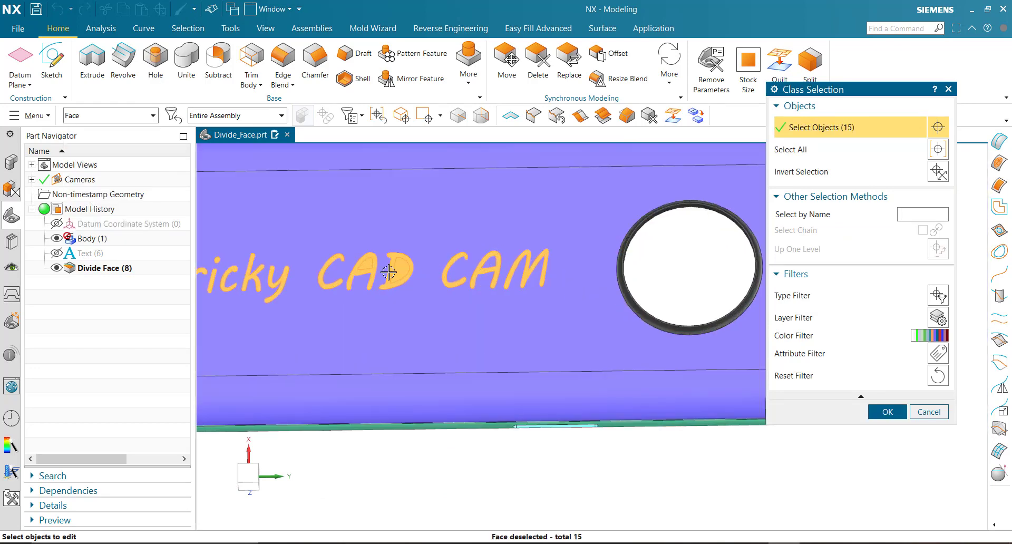
pyautogui.scroll(2, 389, 272)
pyautogui.keyDown('shift'); pyautogui.click(357, 262); pyautogui.keyUp('shift')
pyautogui.scroll(-2, 357, 262)
pyautogui.scroll(1, 368, 296)
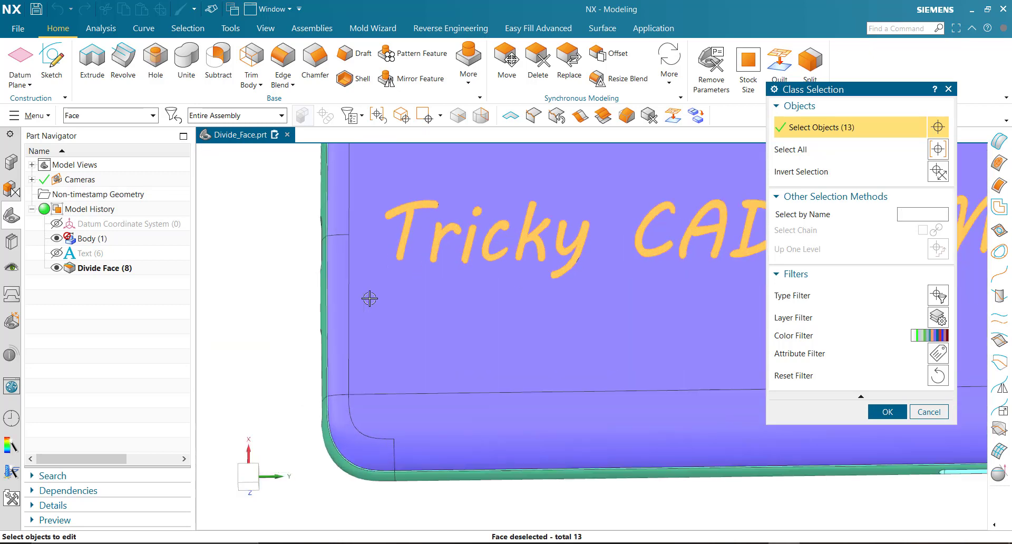
pyautogui.scroll(-2, 368, 296)
pyautogui.click(886, 411)
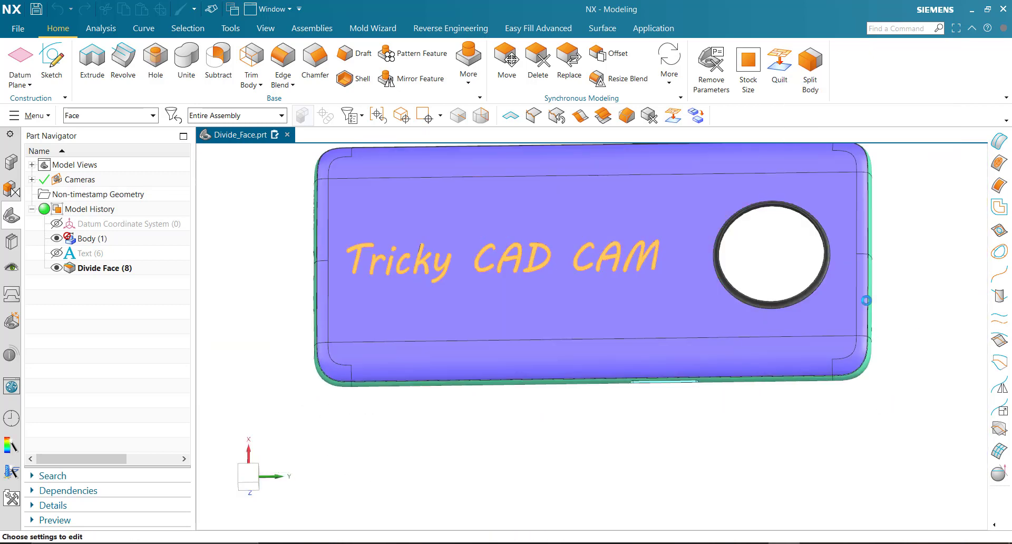
# Colour the selected letter faces yellow and snap the view square onto the back face
pyautogui.click(934, 165)
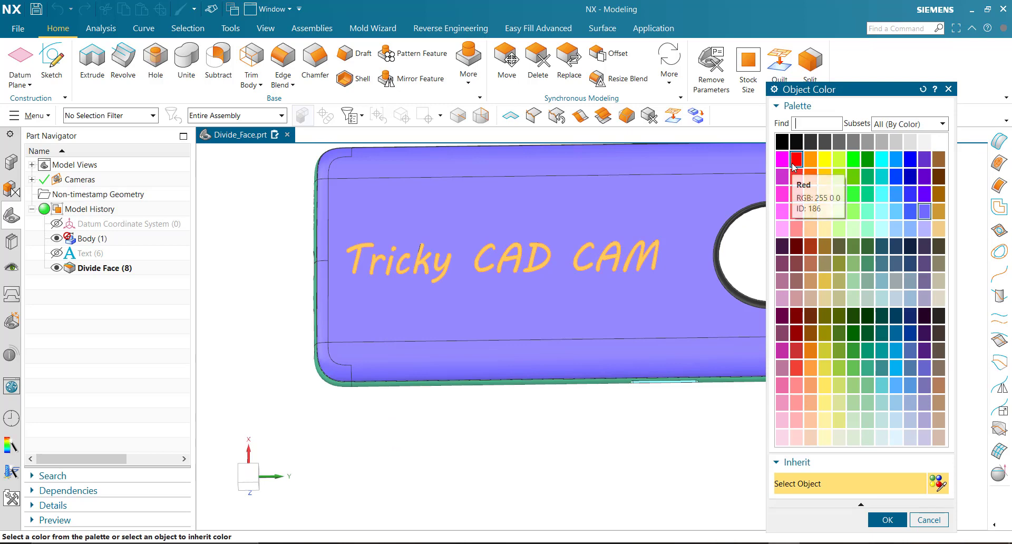
pyautogui.middleClick(702, 182)
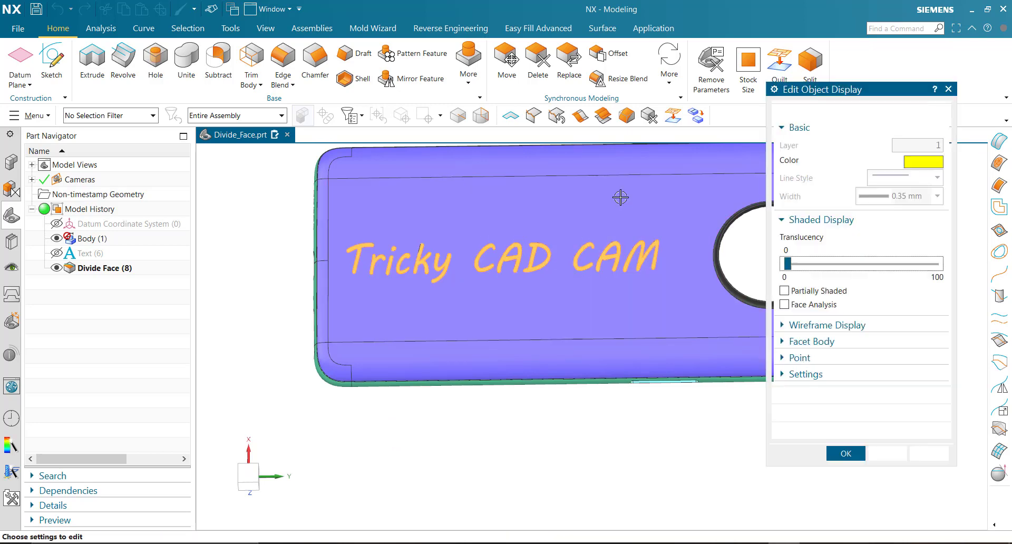
pyautogui.middleClick(621, 199)
pyautogui.moveTo(624, 324)
pyautogui.mouseDown(button='middle')
pyautogui.moveTo(621, 290)
pyautogui.moveTo(569, 343)
pyautogui.moveTo(650, 248)
pyautogui.moveTo(623, 311)
pyautogui.mouseUp(button='middle')
pyautogui.press('F8')
pyautogui.scroll(3, 624, 311)
# Reopen the Divide Face edit, keep projection Normal to Curve Plane, expand Settings, and apply
pyautogui.scroll(-3, 547, 320)
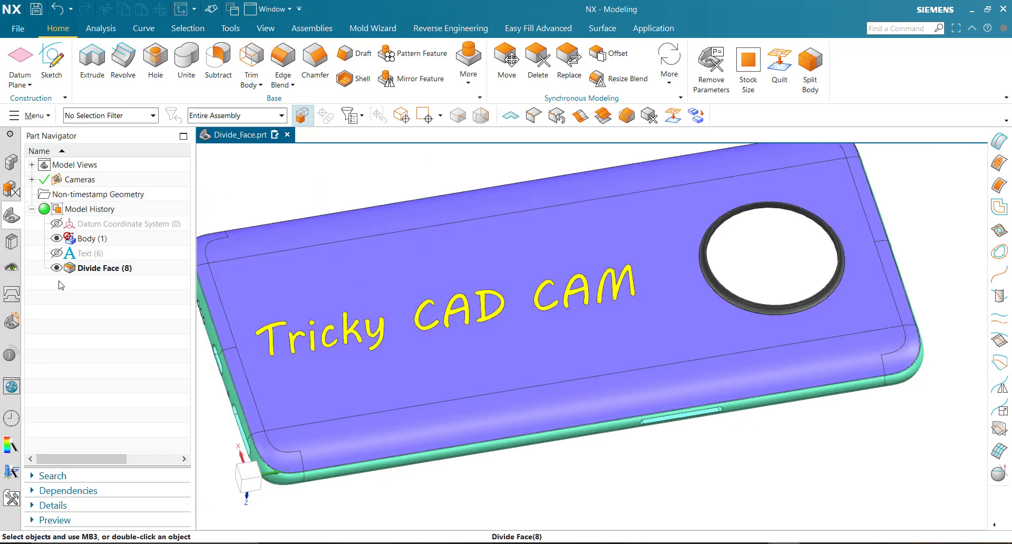
pyautogui.doubleClick(547, 321)
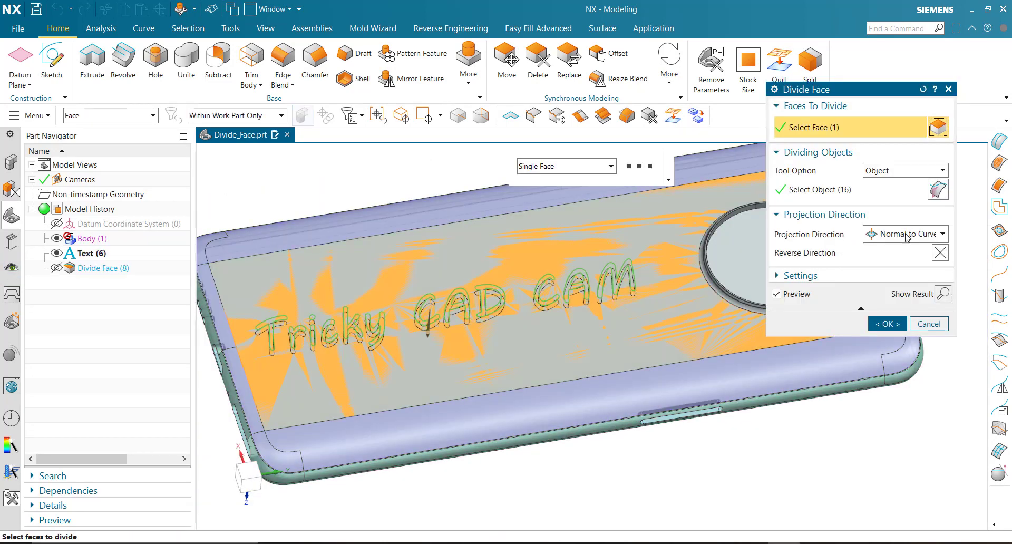
pyautogui.click(906, 239)
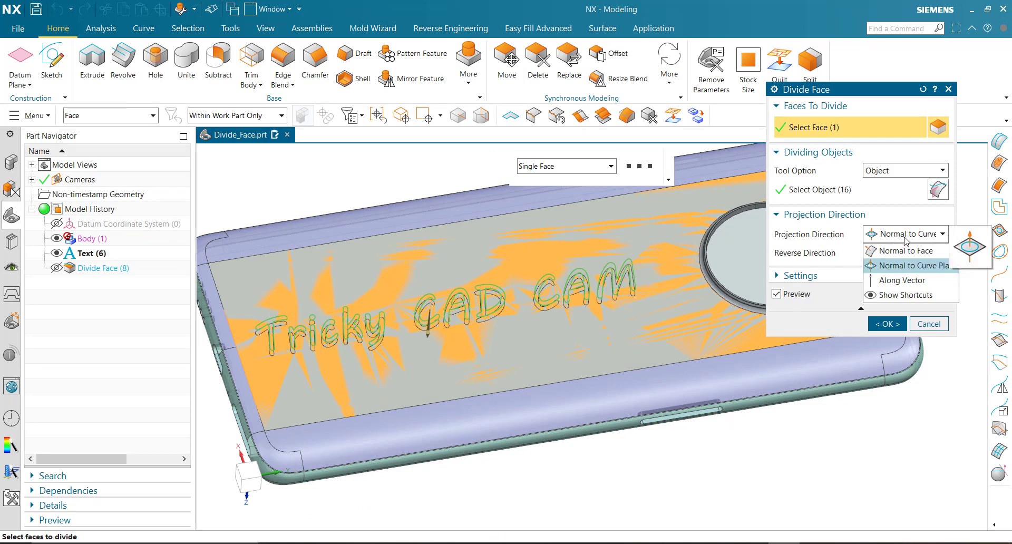
pyautogui.click(905, 239)
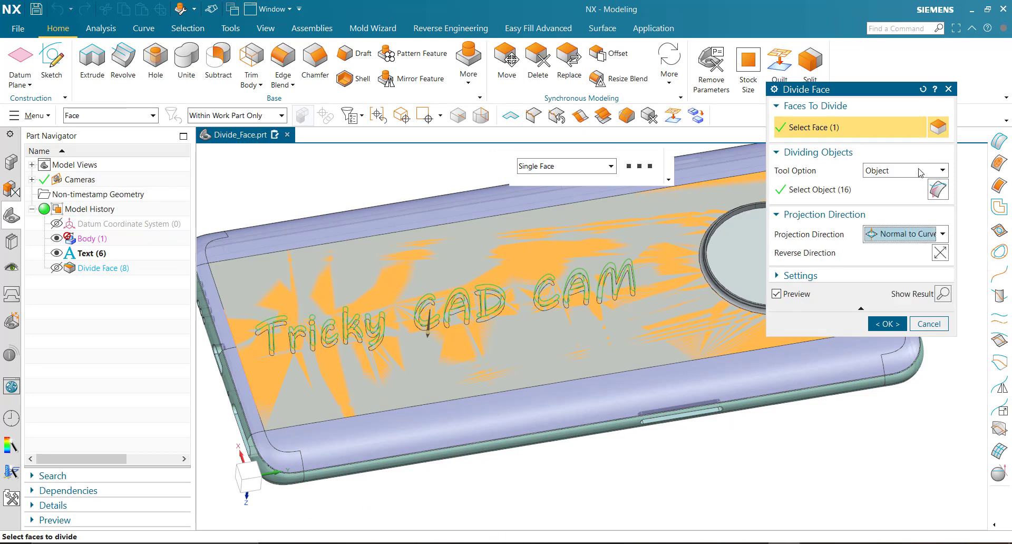
pyautogui.click(843, 282)
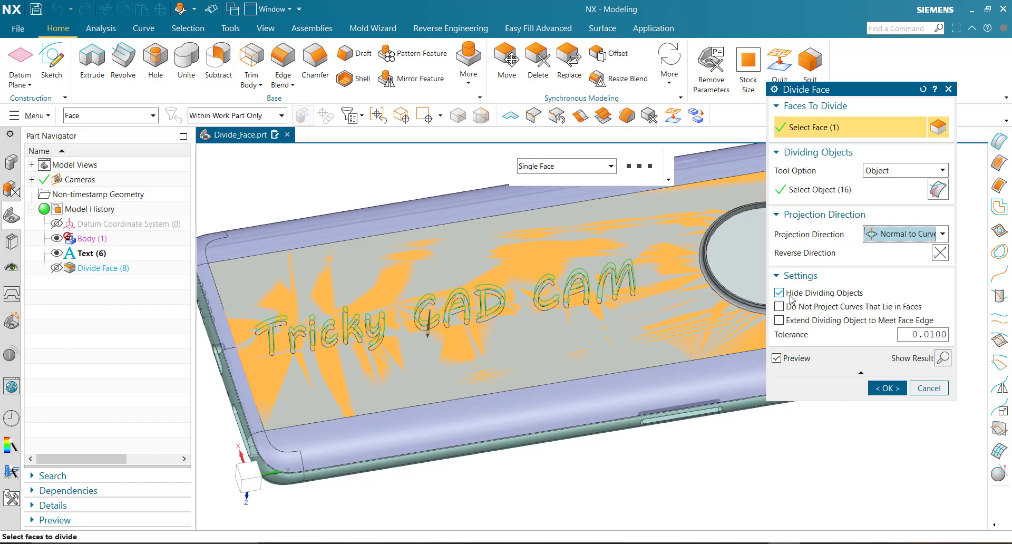
pyautogui.click(879, 394)
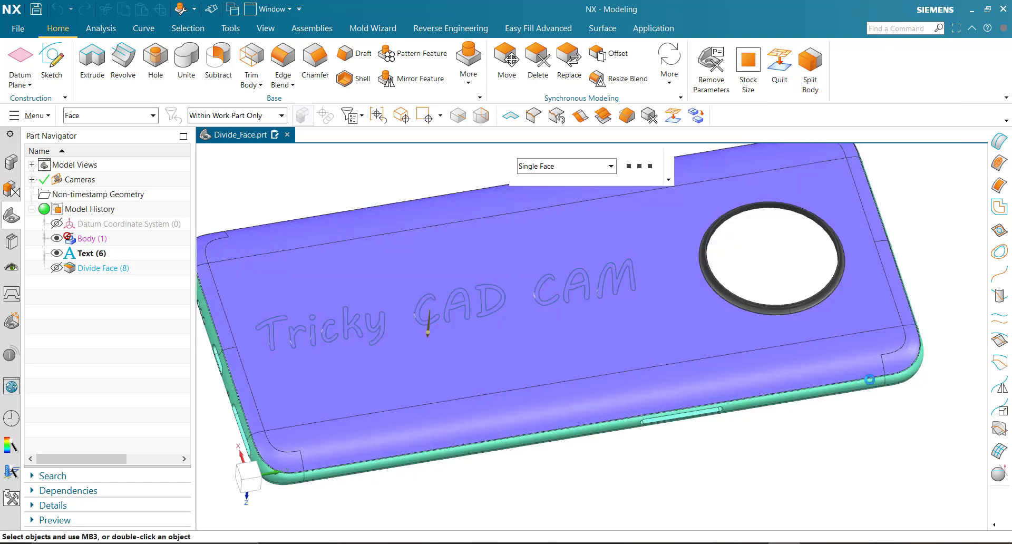
pyautogui.moveTo(639, 332); pyautogui.dragTo(646, 305, button='middle')
# Edit Divide Face (8) to turn on Hide Dividing Objects so the text curves disappear
pyautogui.scroll(3, 606, 305)
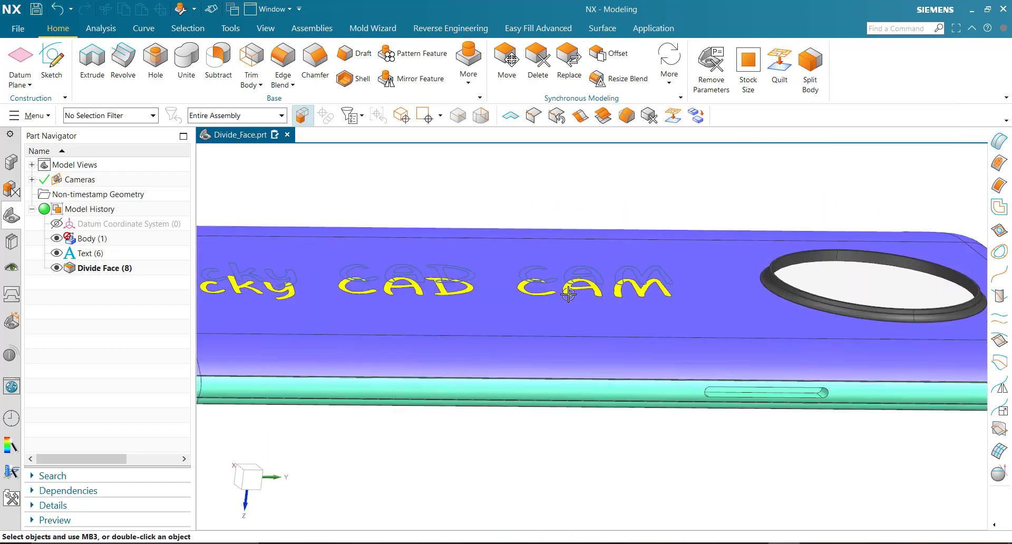
pyautogui.scroll(2, 577, 306)
pyautogui.moveTo(577, 306)
pyautogui.mouseDown(button='middle')
pyautogui.moveTo(542, 311)
pyautogui.moveTo(554, 293)
pyautogui.moveTo(475, 242)
pyautogui.mouseUp(button='middle')
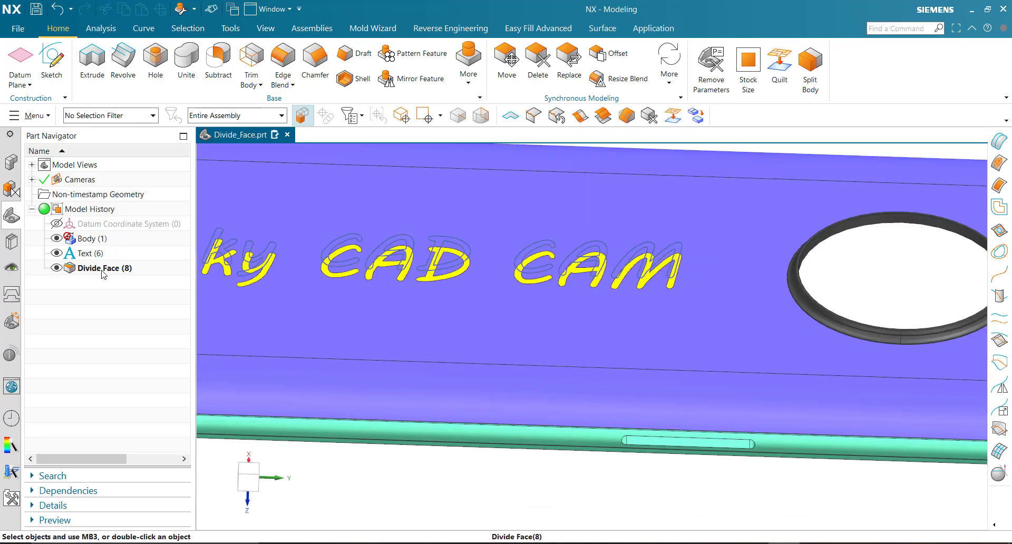
pyautogui.doubleClick(102, 269)
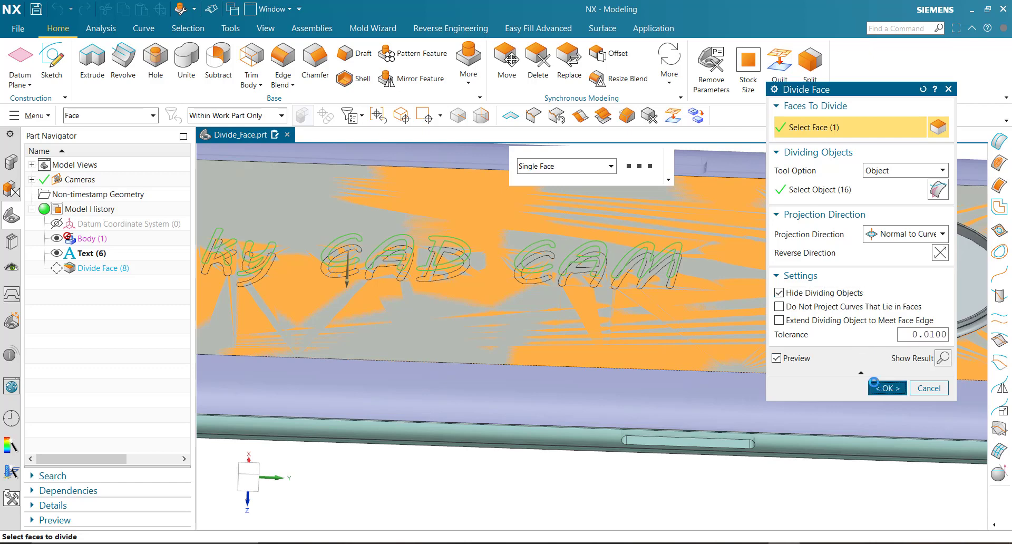
pyautogui.click(874, 383)
pyautogui.moveTo(564, 293)
pyautogui.mouseDown(button='middle')
pyautogui.moveTo(630, 328)
pyautogui.moveTo(656, 314)
pyautogui.moveTo(676, 342)
pyautogui.mouseUp(button='middle')
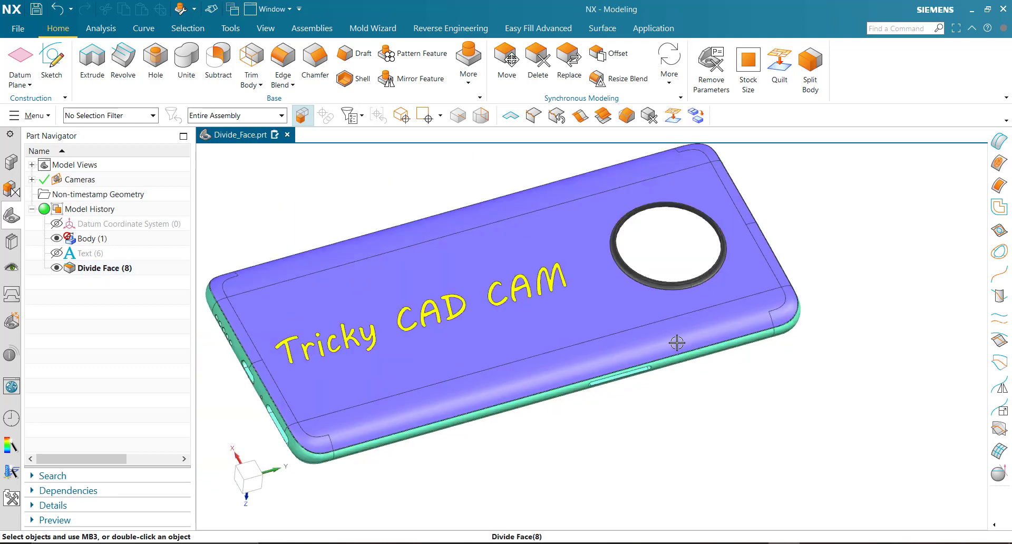
# Start a new Divide Face using the Line by Two Points tool option
pyautogui.click(469, 66)
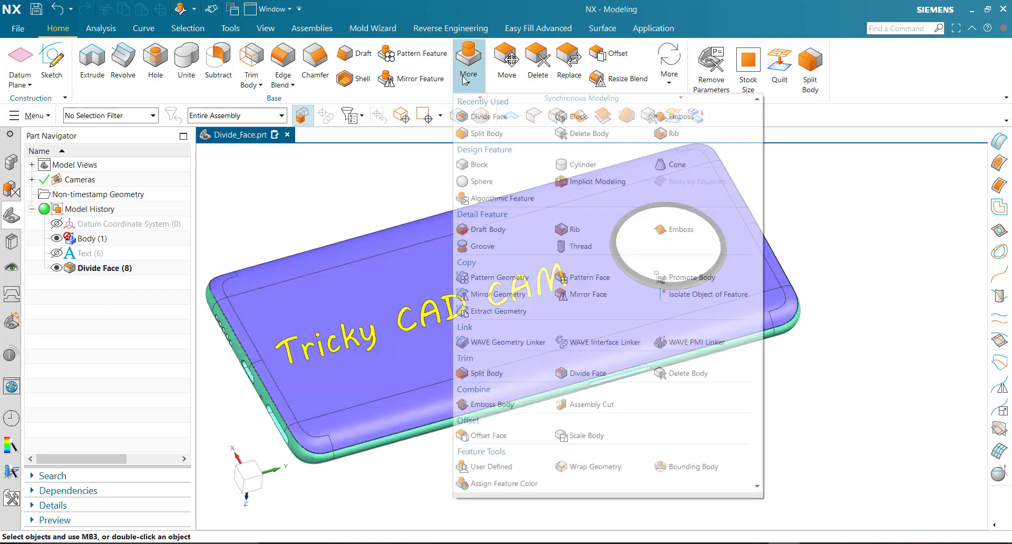
pyautogui.click(607, 378)
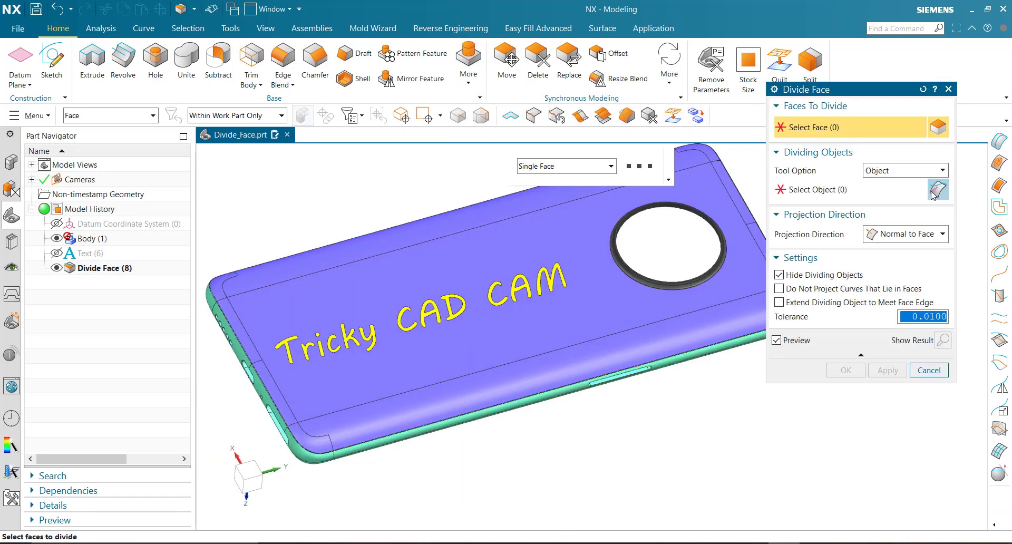
pyautogui.click(887, 170)
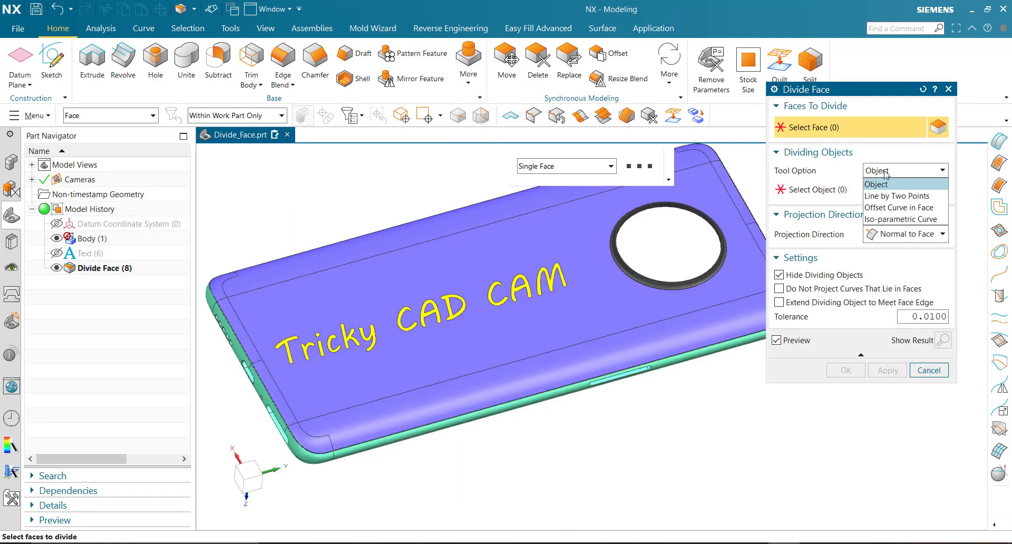
pyautogui.click(912, 198)
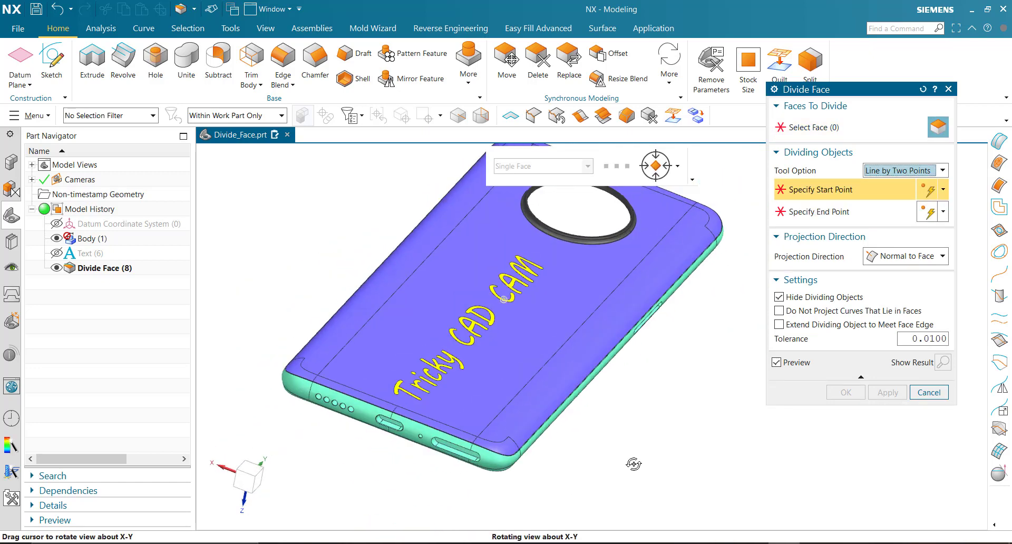
# Split the grey front face with a line between points on its left and right edges
pyautogui.moveTo(605, 465); pyautogui.dragTo(640, 497, button='middle')
pyautogui.scroll(-4, 530, 391)
pyautogui.moveTo(628, 431)
pyautogui.mouseDown(button='middle')
pyautogui.moveTo(741, 431)
pyautogui.moveTo(509, 472)
pyautogui.mouseUp(button='middle')
pyautogui.scroll(4, 542, 425)
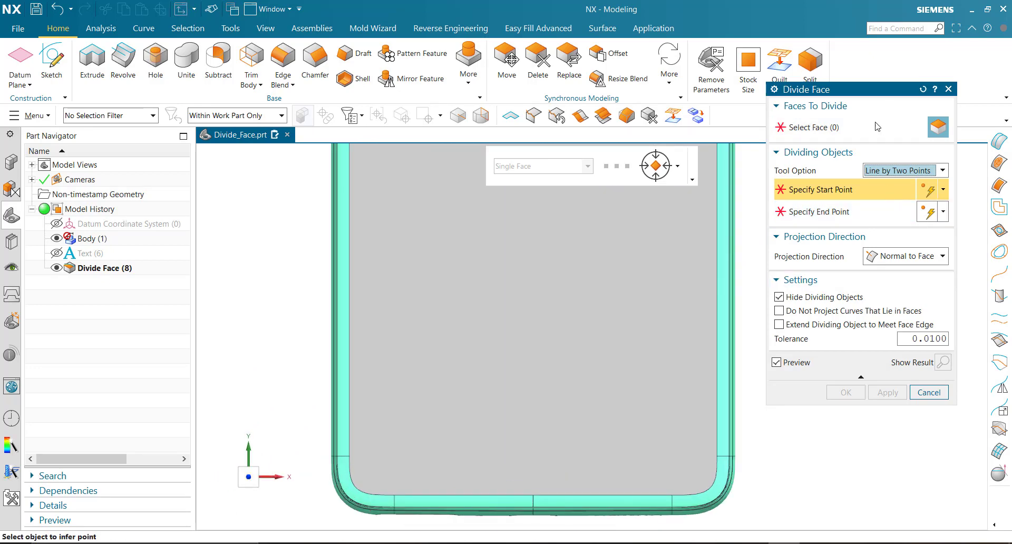
pyautogui.click(815, 127)
pyautogui.click(539, 356)
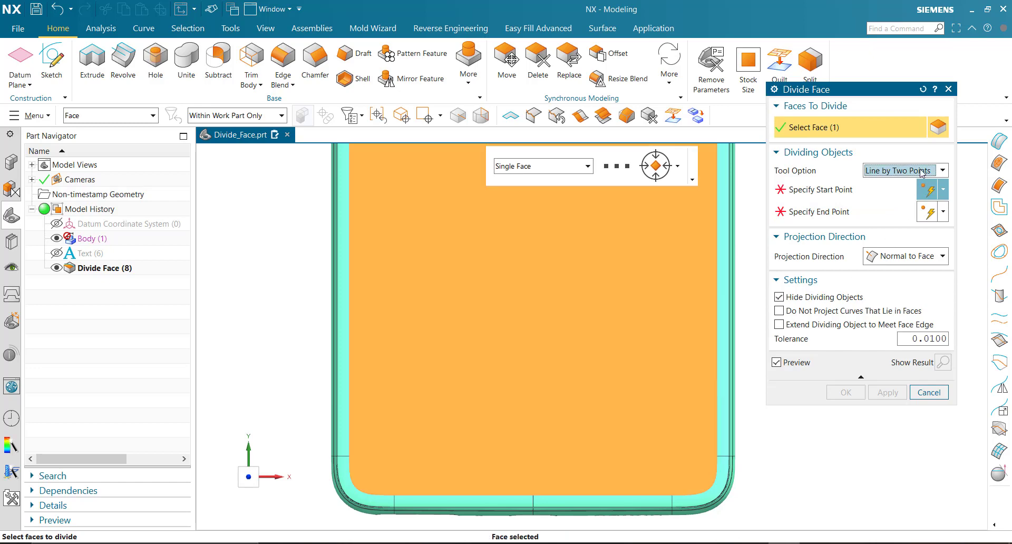
pyautogui.click(845, 193)
pyautogui.scroll(3, 375, 480)
pyautogui.scroll(2, 324, 428)
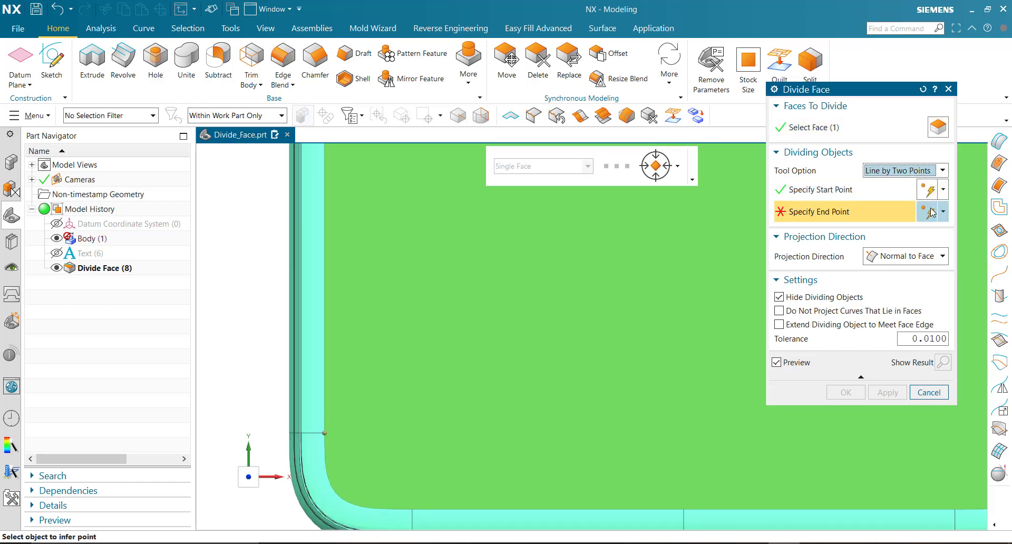
pyautogui.scroll(-4, 410, 380)
pyautogui.scroll(2, 596, 388)
pyautogui.scroll(2, 665, 423)
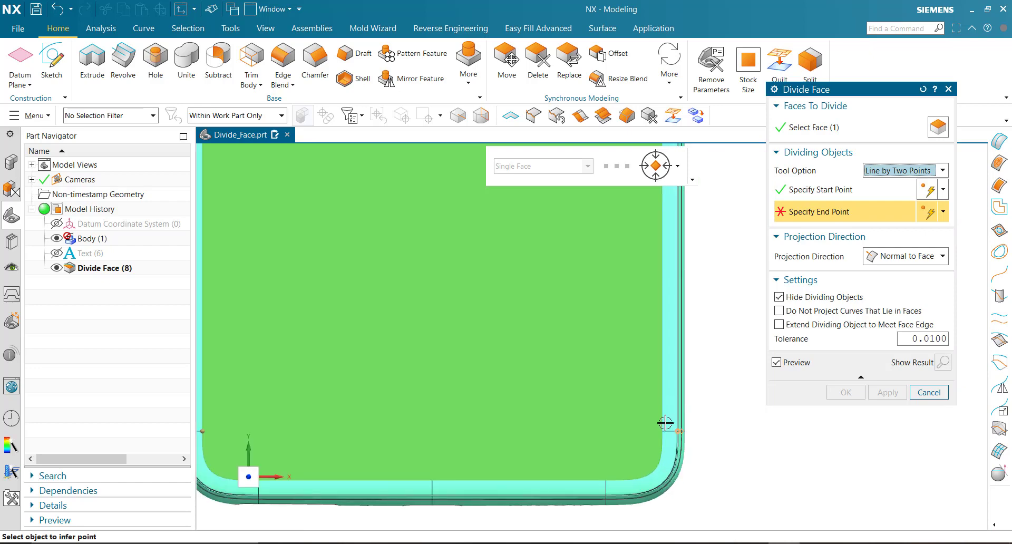
pyautogui.click(664, 430)
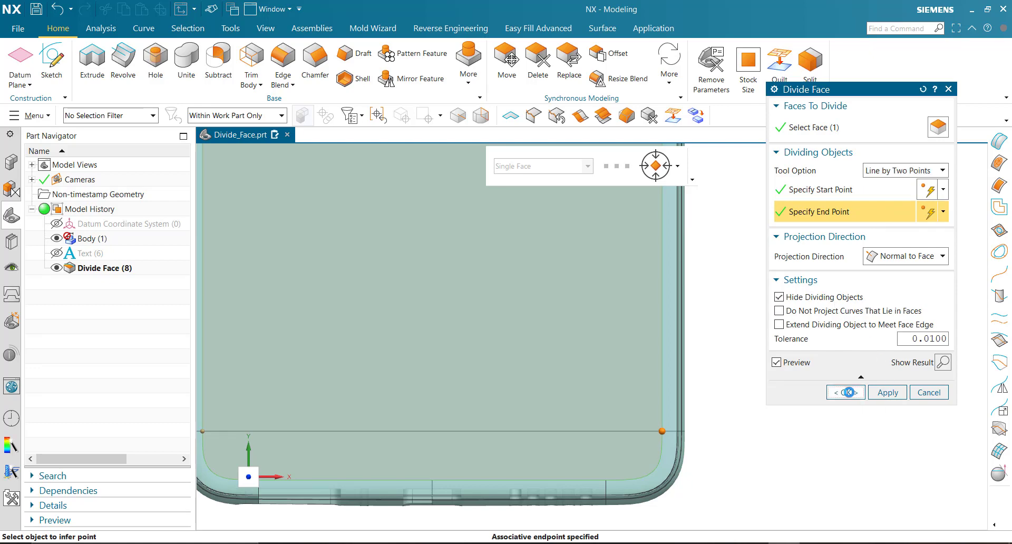
pyautogui.click(848, 392)
# Delete the Divide Face (9) line split from the history
pyautogui.moveTo(712, 450)
pyautogui.mouseDown(button='middle')
pyautogui.moveTo(704, 416)
pyautogui.moveTo(719, 431)
pyautogui.mouseUp(button='middle')
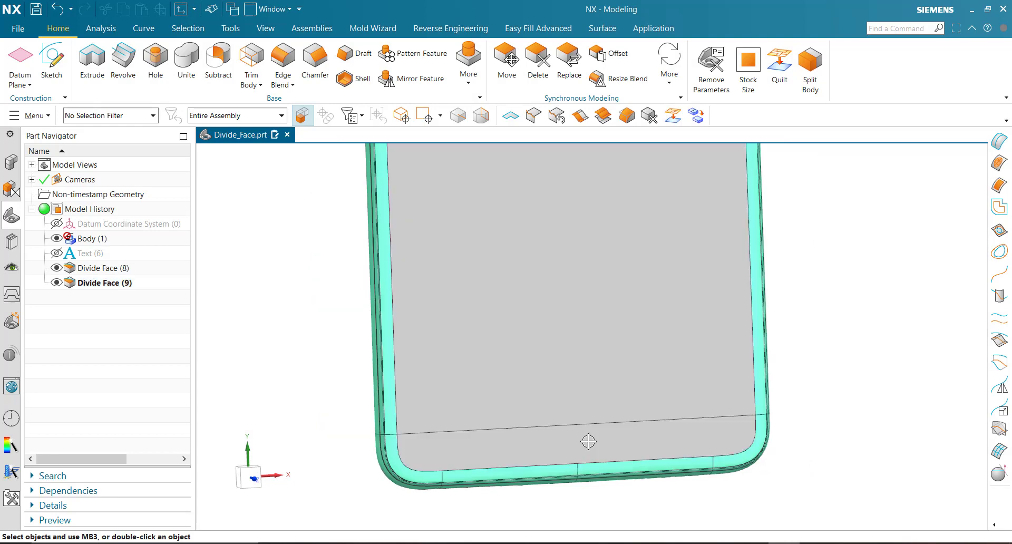
pyautogui.click(97, 284)
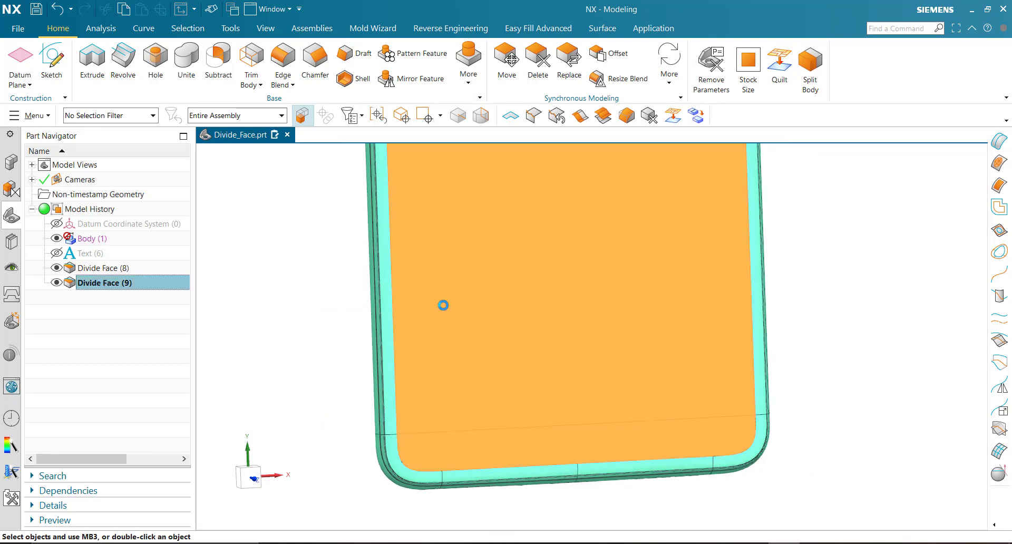
pyautogui.press('Delete')
pyautogui.moveTo(673, 414)
pyautogui.mouseDown(button='middle')
pyautogui.moveTo(682, 370)
pyautogui.moveTo(802, 277)
pyautogui.moveTo(592, 304)
pyautogui.mouseUp(button='middle')
pyautogui.scroll(-3, 593, 192)
pyautogui.click(468, 63)
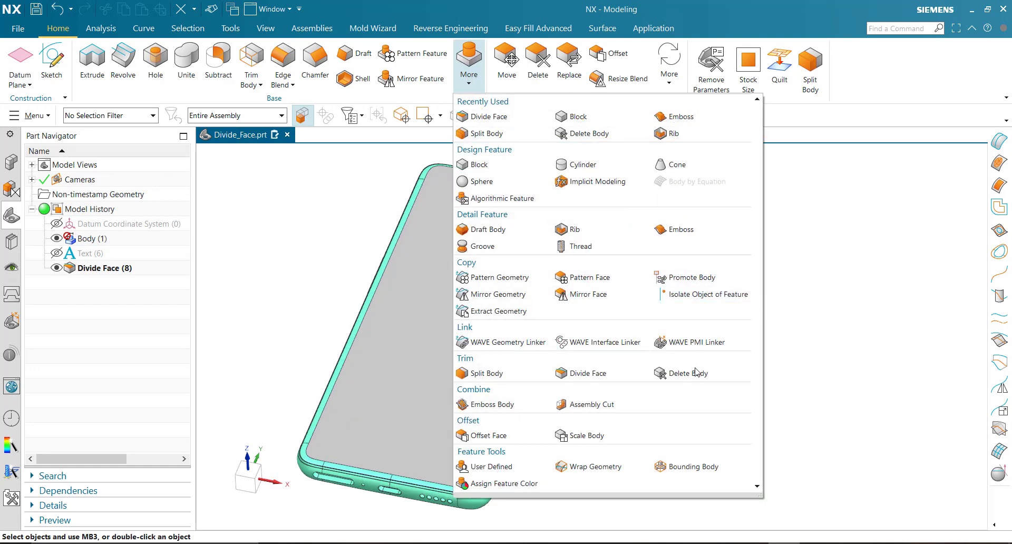
# Start a Divide Face with Offset Curve in Face and the Tangent Curves selection rule
pyautogui.click(586, 373)
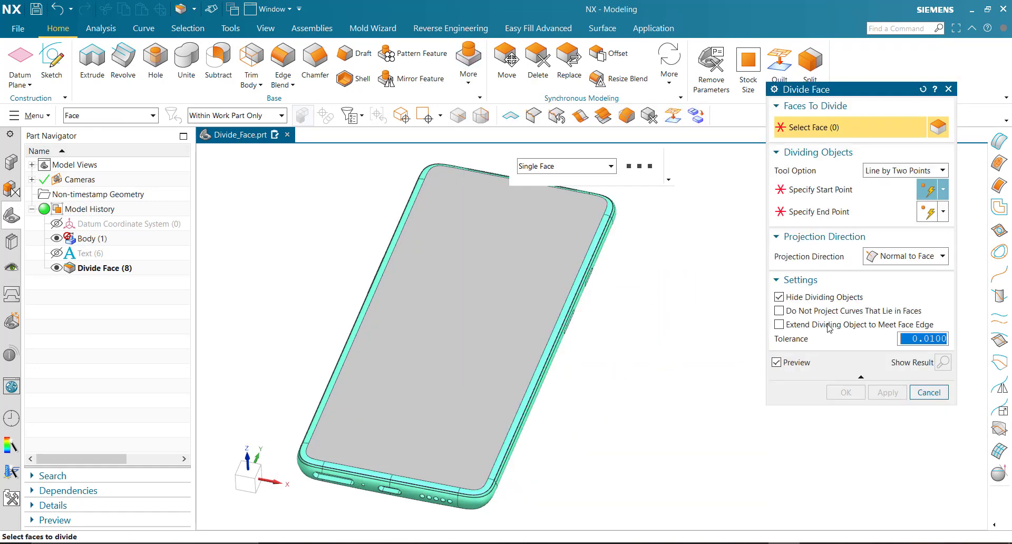
pyautogui.click(896, 170)
pyautogui.click(917, 206)
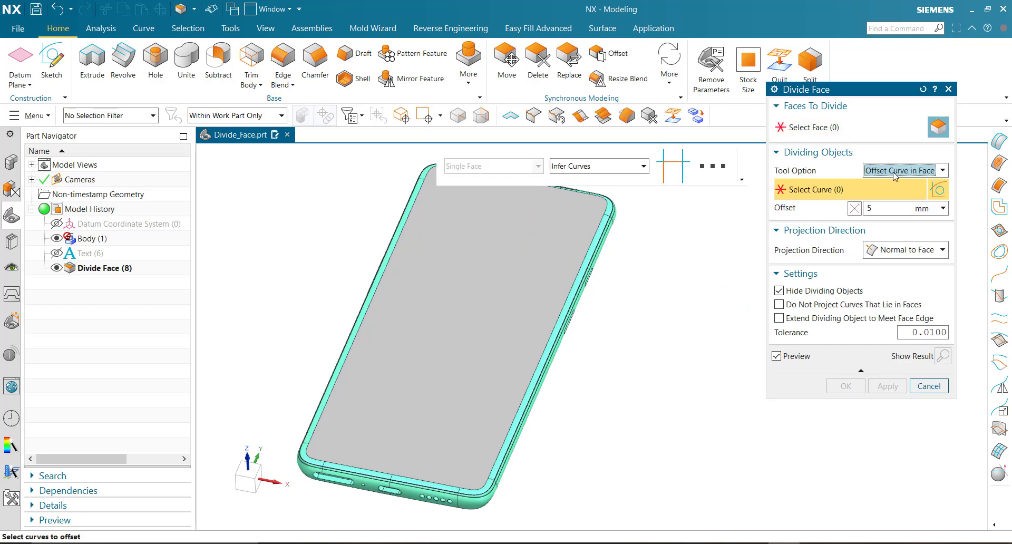
pyautogui.moveTo(667, 387)
pyautogui.mouseDown(button='middle')
pyautogui.moveTo(685, 420)
pyautogui.moveTo(497, 221)
pyautogui.mouseUp(button='middle')
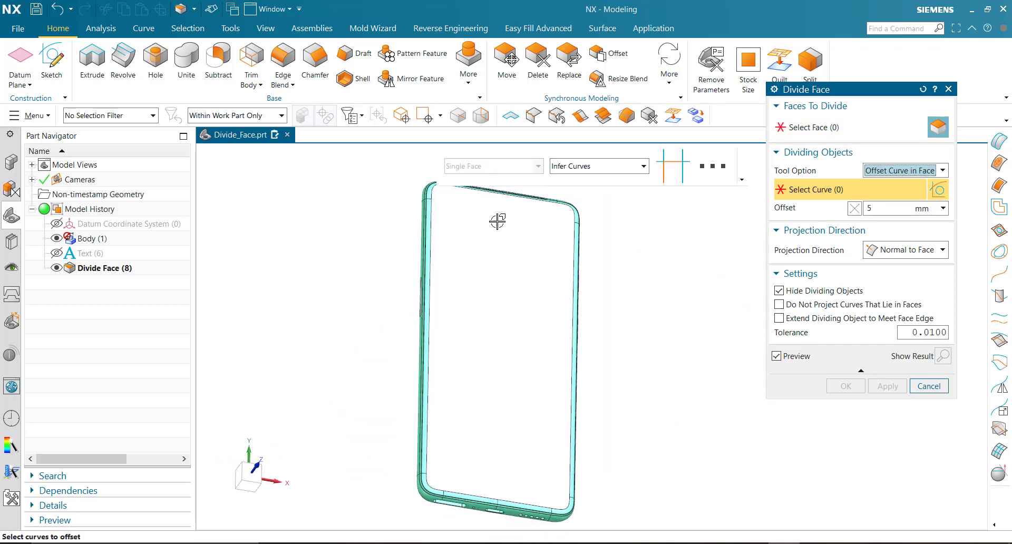
pyautogui.click(589, 168)
pyautogui.click(588, 214)
# Select the front face's outer edge chain and the front face as the face to divide
pyautogui.scroll(3, 388, 384)
pyautogui.scroll(-2, 433, 293)
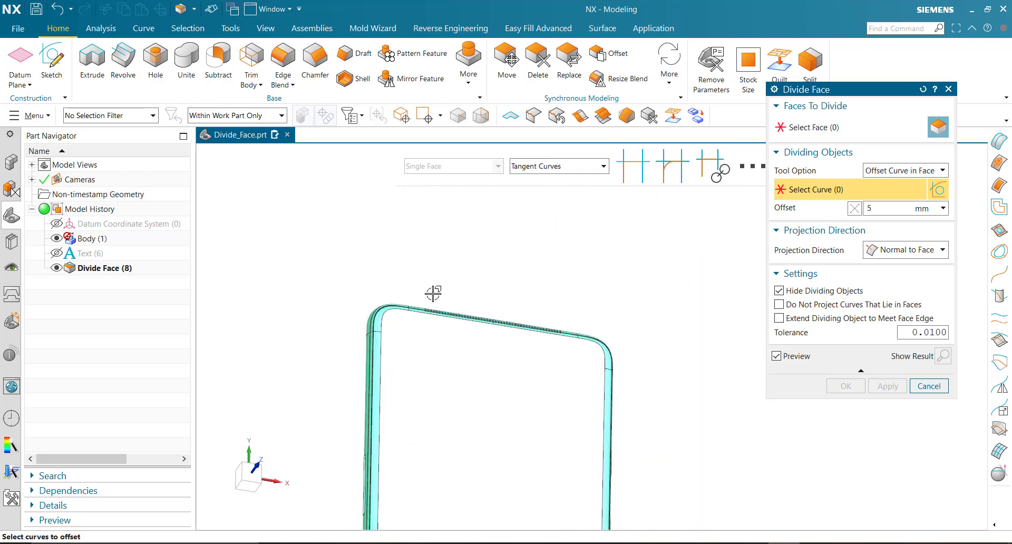
pyautogui.scroll(-3, 433, 293)
pyautogui.click(329, 346)
pyautogui.scroll(3, 522, 253)
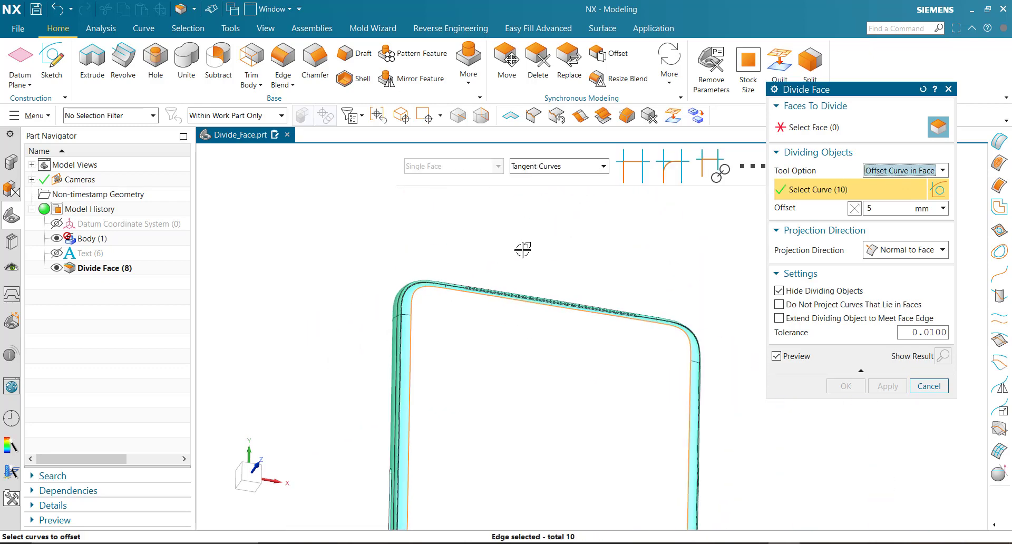
pyautogui.scroll(2, 542, 257)
pyautogui.click(938, 127)
pyautogui.click(512, 263)
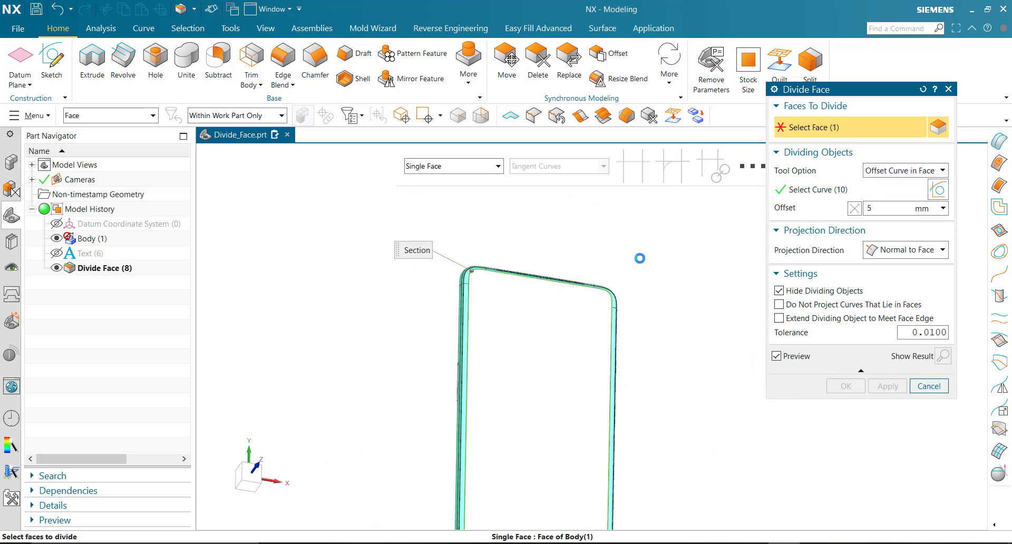
pyautogui.moveTo(512, 263)
pyautogui.mouseDown(button='middle')
pyautogui.moveTo(520, 219)
pyautogui.moveTo(569, 233)
pyautogui.mouseUp(button='middle')
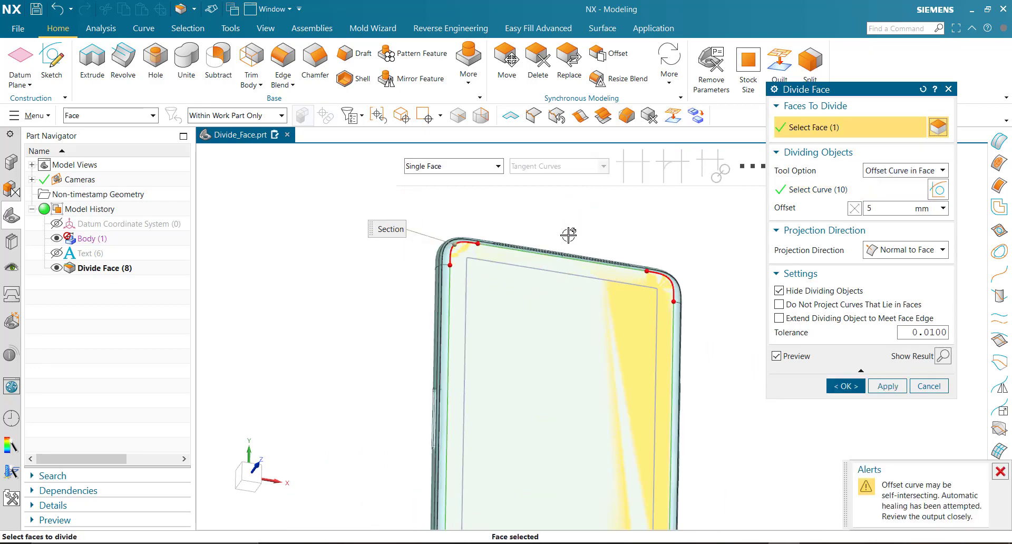
# Set the offset to 2 mm and create the border band split
pyautogui.write('2')
pyautogui.press('Return')
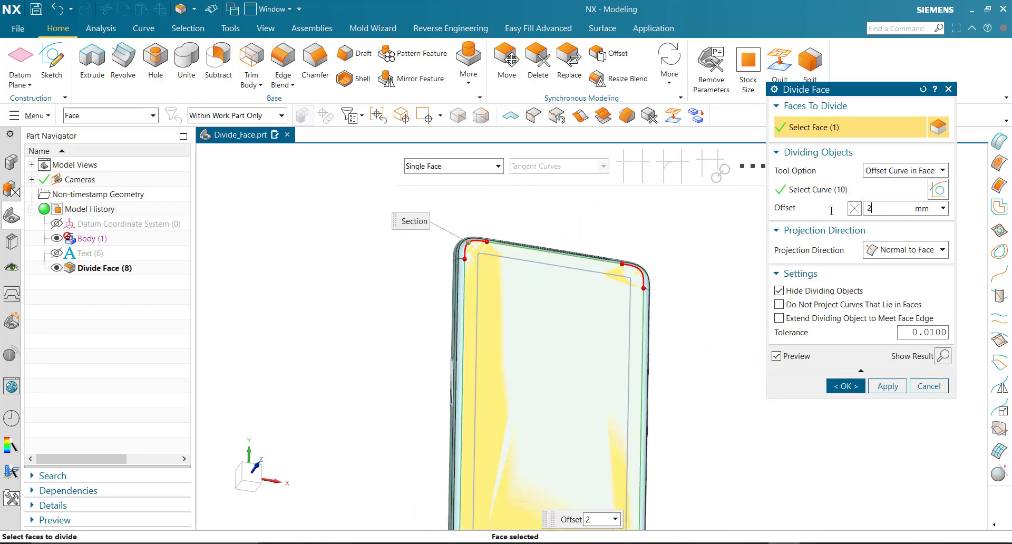
pyautogui.moveTo(521, 283); pyautogui.dragTo(528, 327, button='middle')
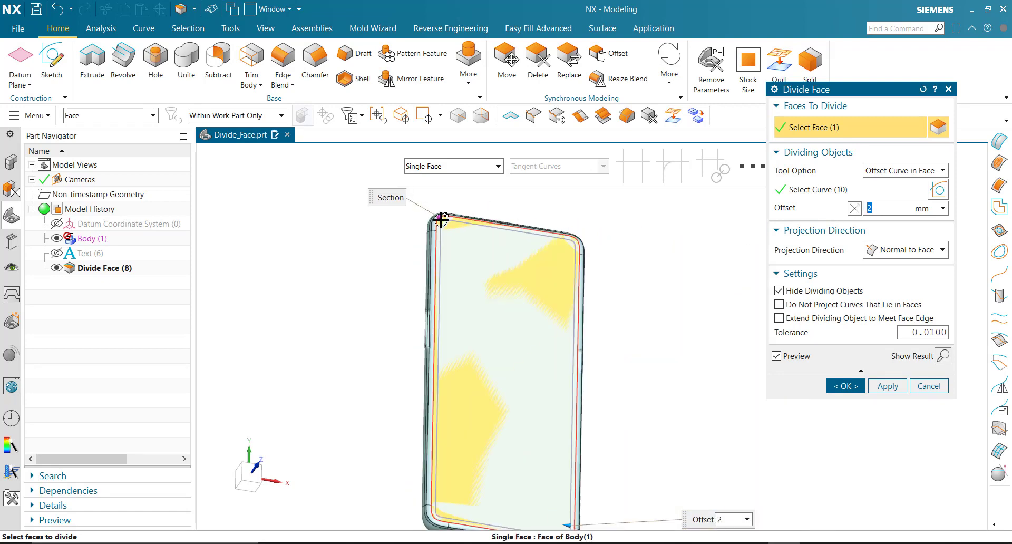
pyautogui.scroll(3, 528, 369)
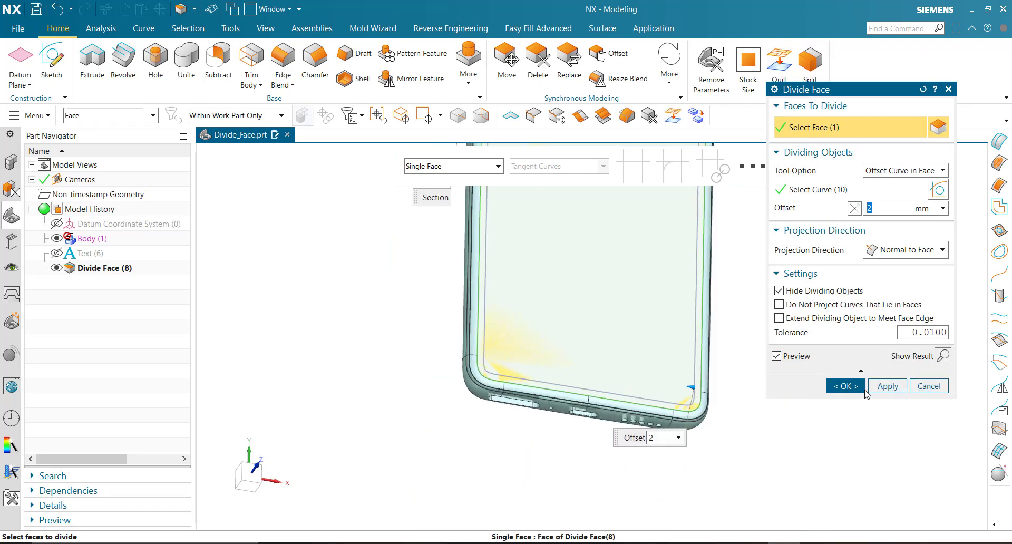
pyautogui.click(848, 388)
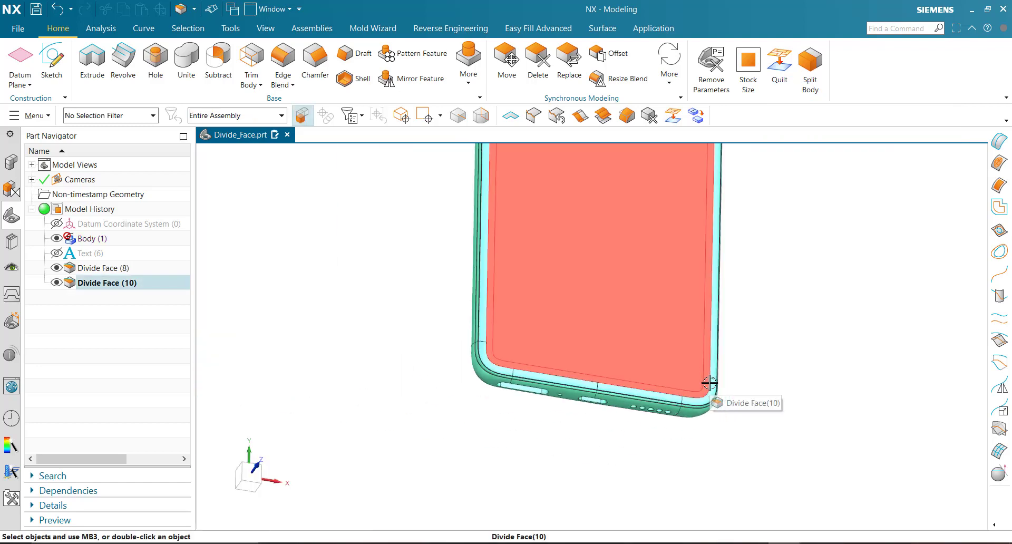
pyautogui.hotkey('ctrl', 'j')
# Colour the 2 mm border band face dark grey using the Face selection filter
pyautogui.click(119, 115)
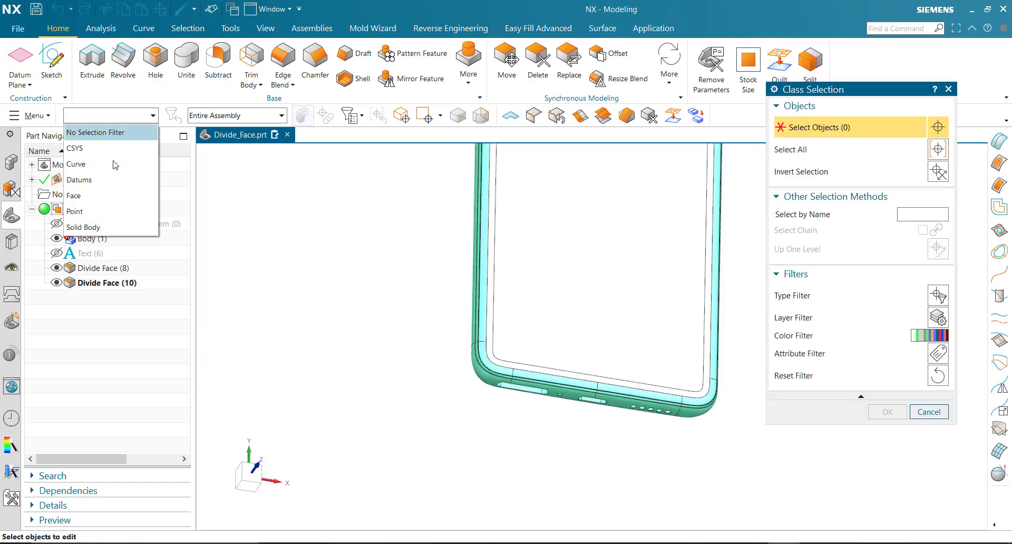
pyautogui.click(95, 195)
pyautogui.scroll(2, 472, 316)
pyautogui.click(490, 383)
pyautogui.scroll(-3, 490, 383)
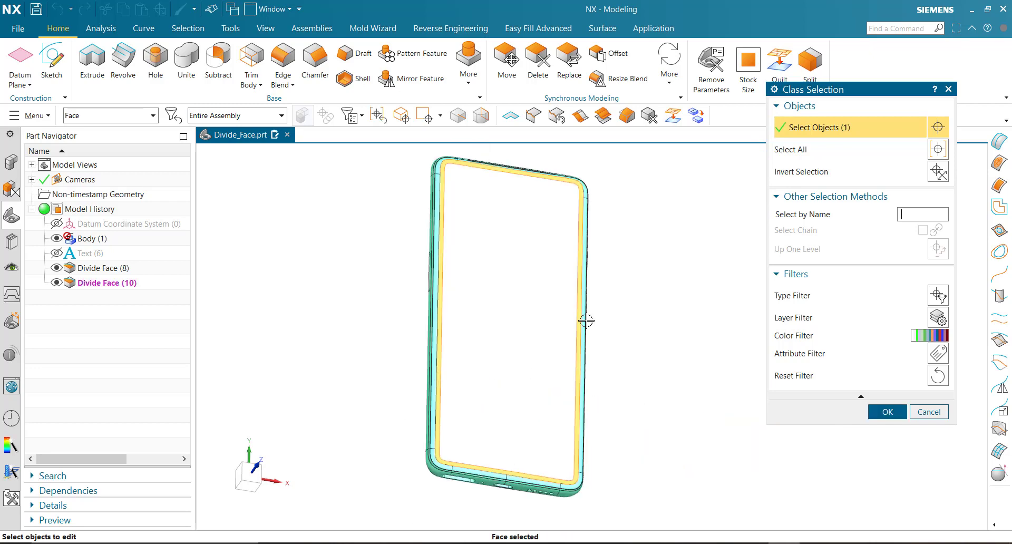
pyautogui.middleClick(735, 242)
pyautogui.click(916, 148)
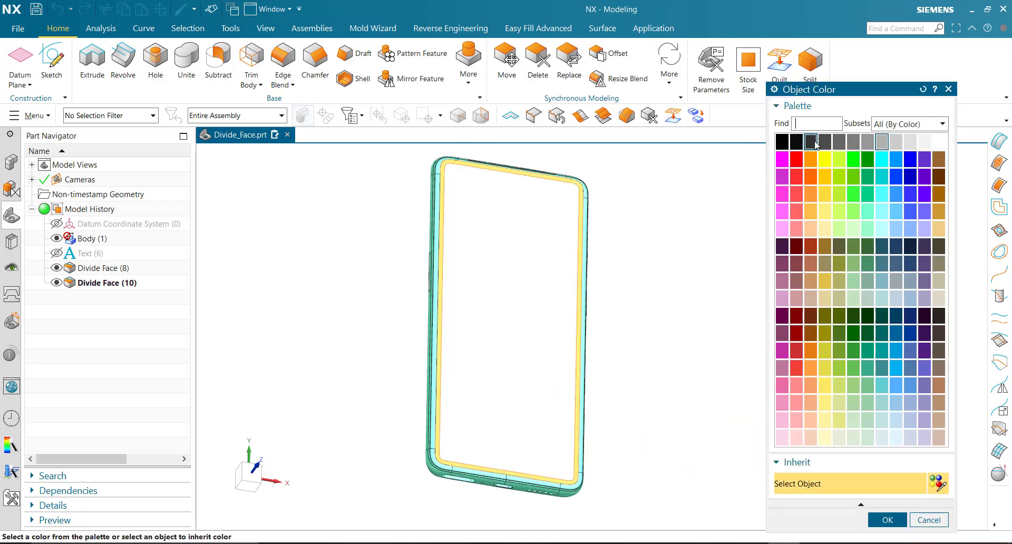
pyautogui.middleClick(686, 194)
# Inspect the dark grey band, then delete Divide Face (10) from the Part Navigator
pyautogui.moveTo(697, 284); pyautogui.dragTo(660, 314, button='middle')
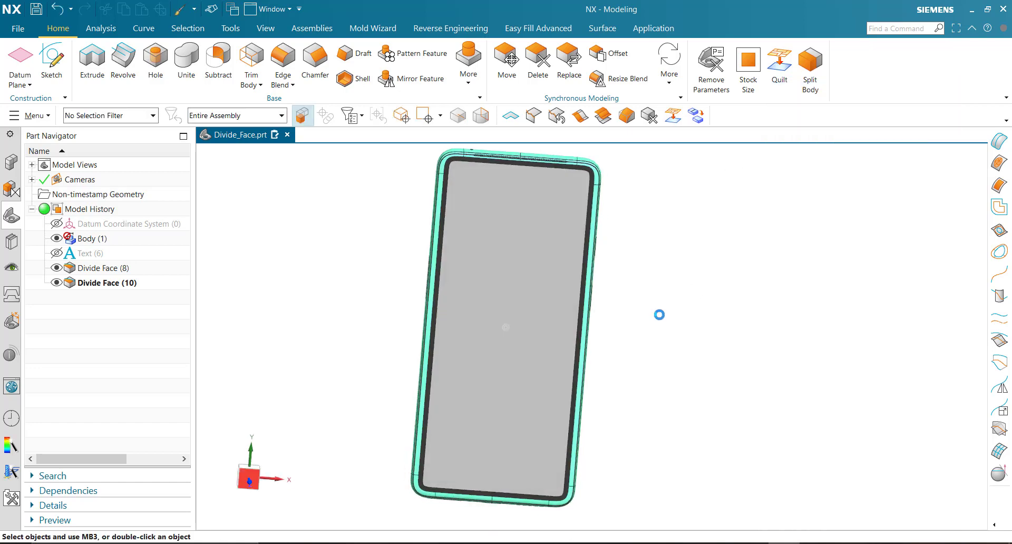
pyautogui.press('F8')
pyautogui.scroll(3, 530, 221)
pyautogui.scroll(2, 533, 224)
pyautogui.moveTo(533, 223)
pyautogui.mouseDown(button='middle')
pyautogui.moveTo(565, 251)
pyautogui.moveTo(544, 204)
pyautogui.mouseUp(button='middle')
pyautogui.scroll(-5, 691, 213)
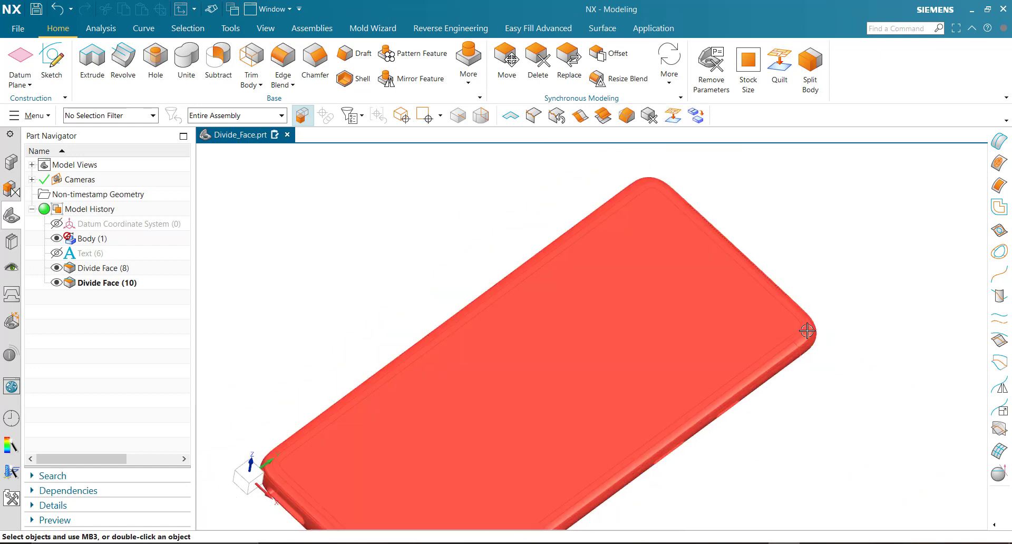
pyautogui.scroll(3, 780, 232)
pyautogui.scroll(-3, 482, 395)
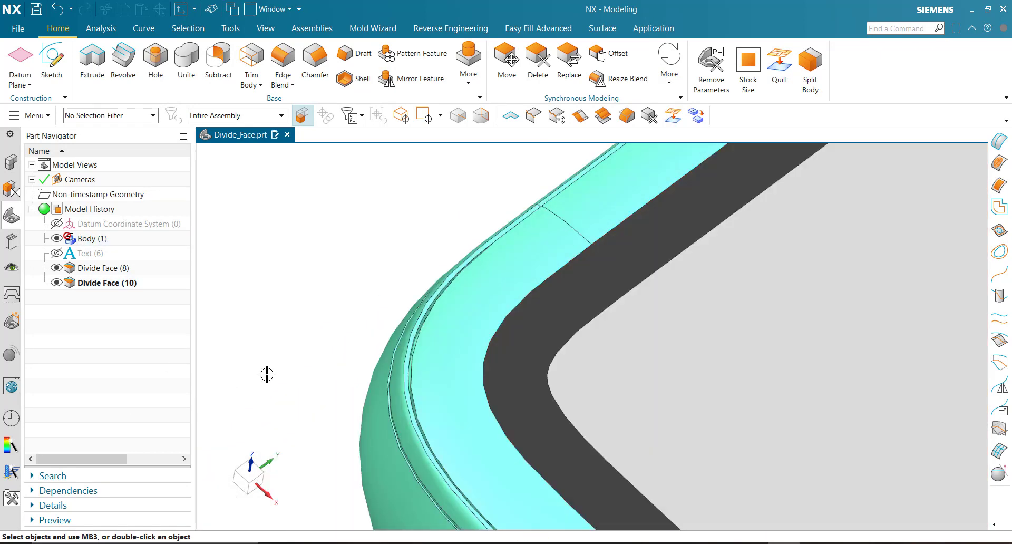
pyautogui.scroll(2, 360, 324)
pyautogui.scroll(-1, 360, 324)
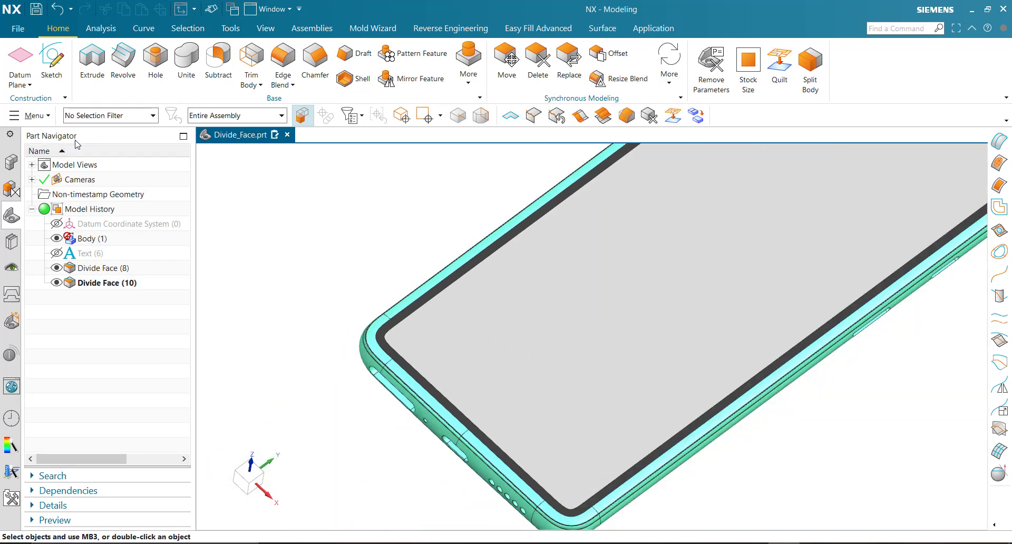
pyautogui.click(116, 285)
pyautogui.scroll(-2, 267, 394)
pyautogui.scroll(-1, 416, 341)
pyautogui.press('Delete')
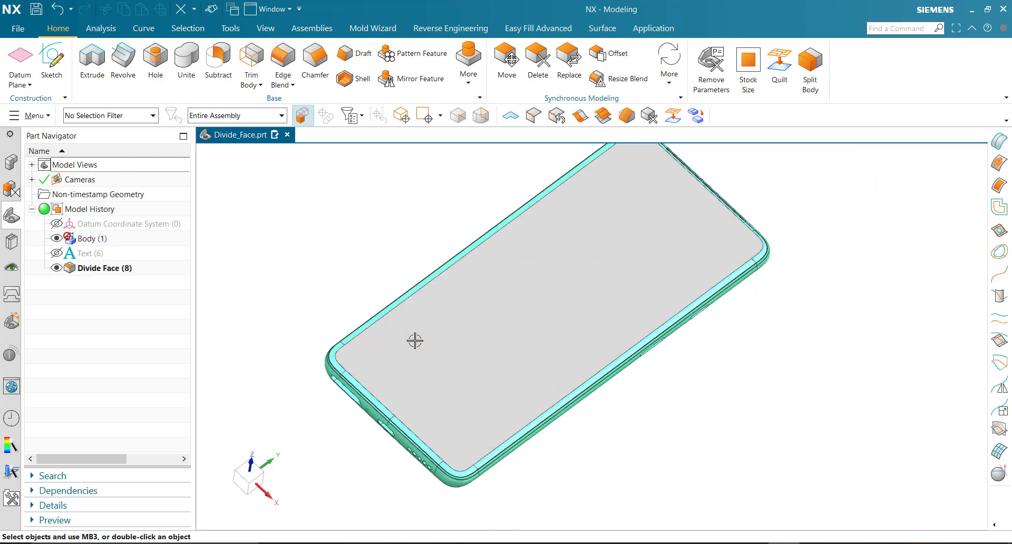
# Start a Divide Face using the Iso-parametric Curve tool option on the phone's front face
pyautogui.click(454, 79)
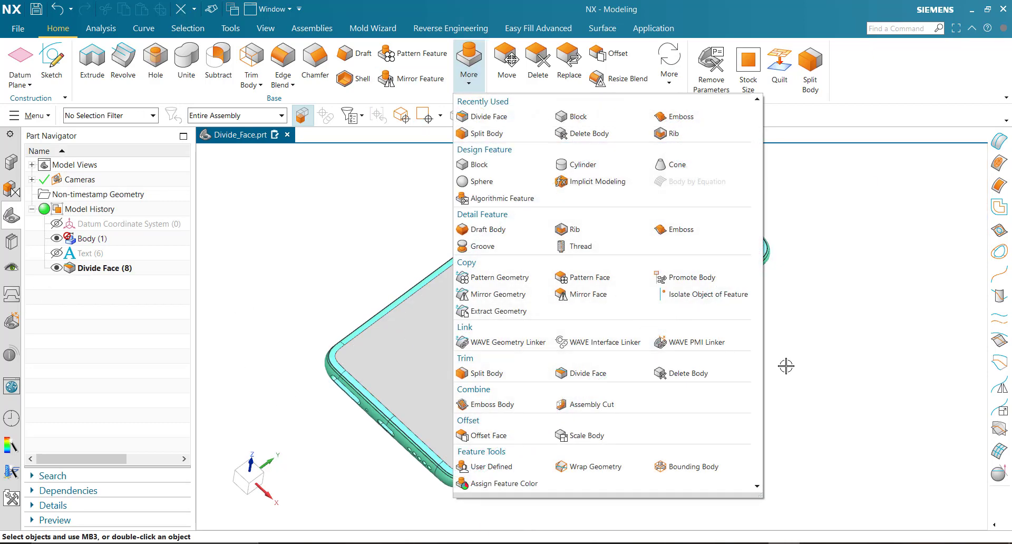
pyautogui.click(587, 373)
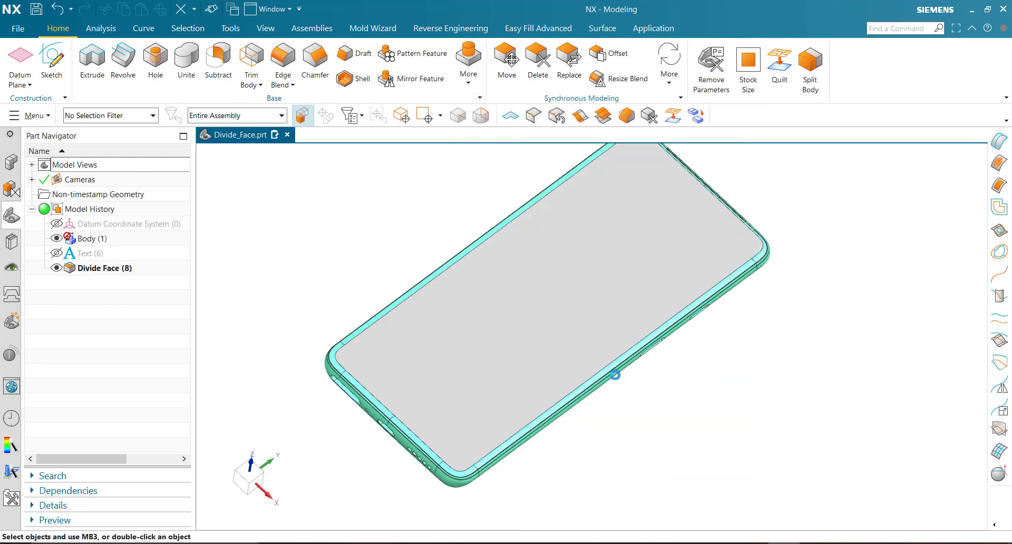
pyautogui.click(894, 170)
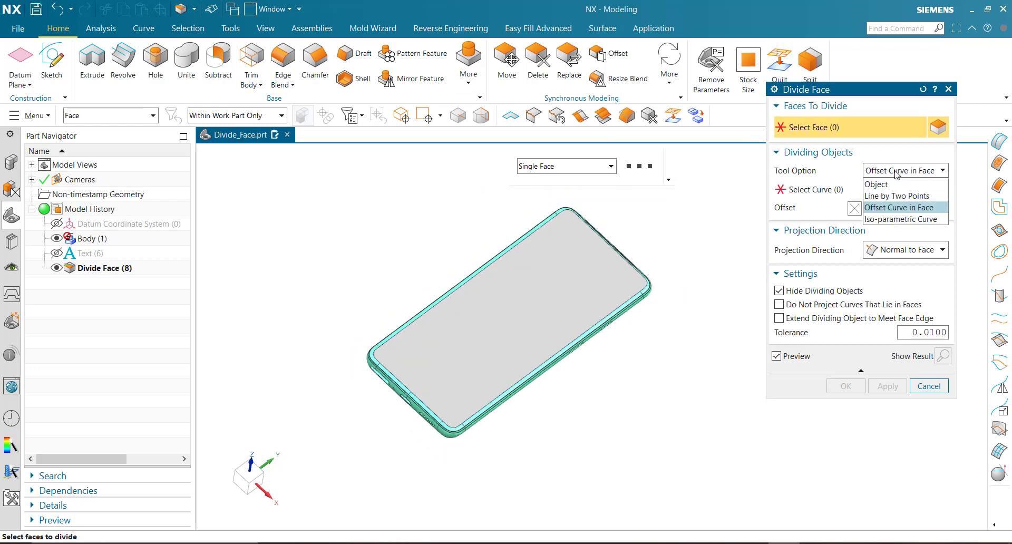
pyautogui.click(894, 219)
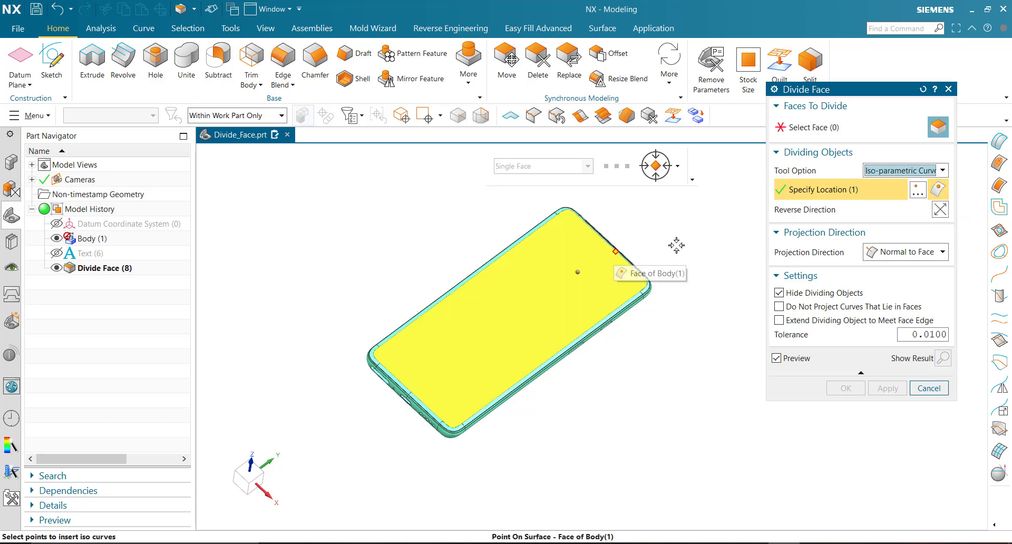
pyautogui.click(885, 134)
pyautogui.click(560, 296)
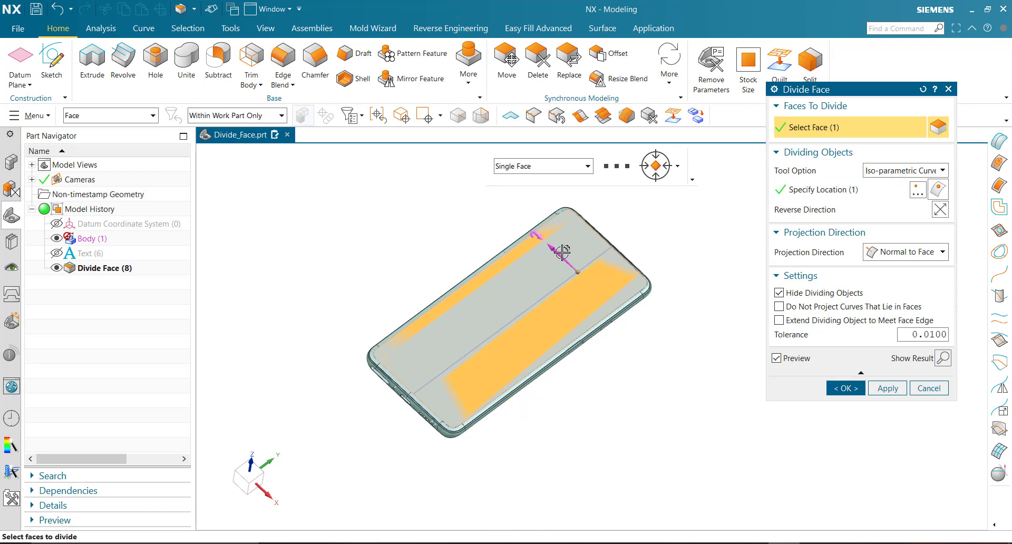
# Place the iso-parametric split at the face centre and confirm it as Divide Face (11)
pyautogui.moveTo(562, 258); pyautogui.dragTo(560, 256)
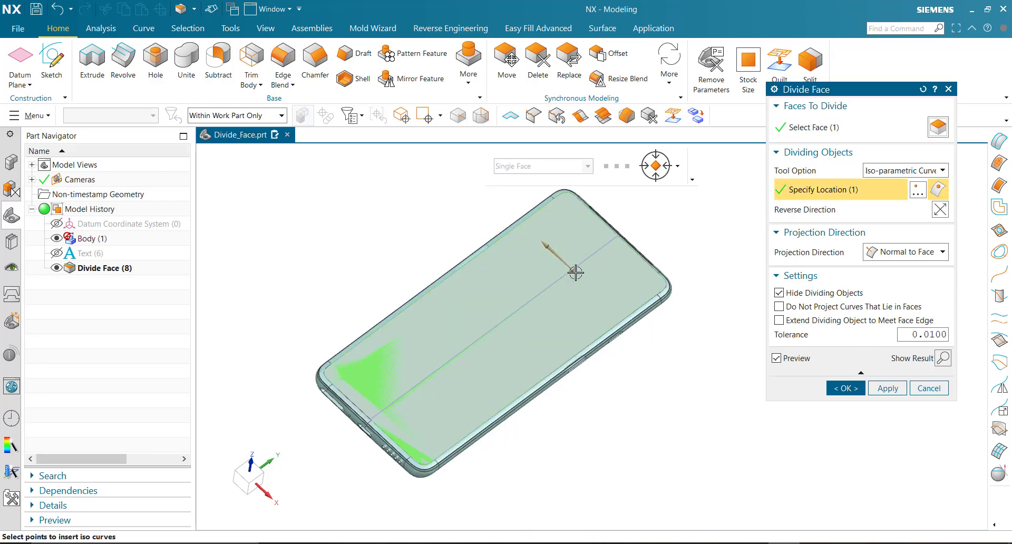
pyautogui.press('F8')
pyautogui.scroll(2, 641, 357)
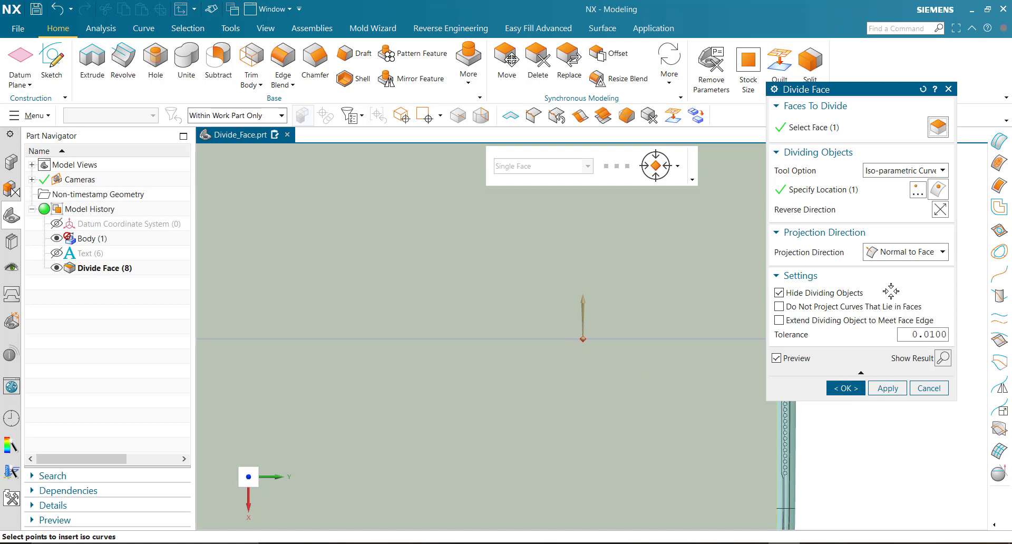
pyautogui.scroll(-2, 629, 304)
pyautogui.click(853, 389)
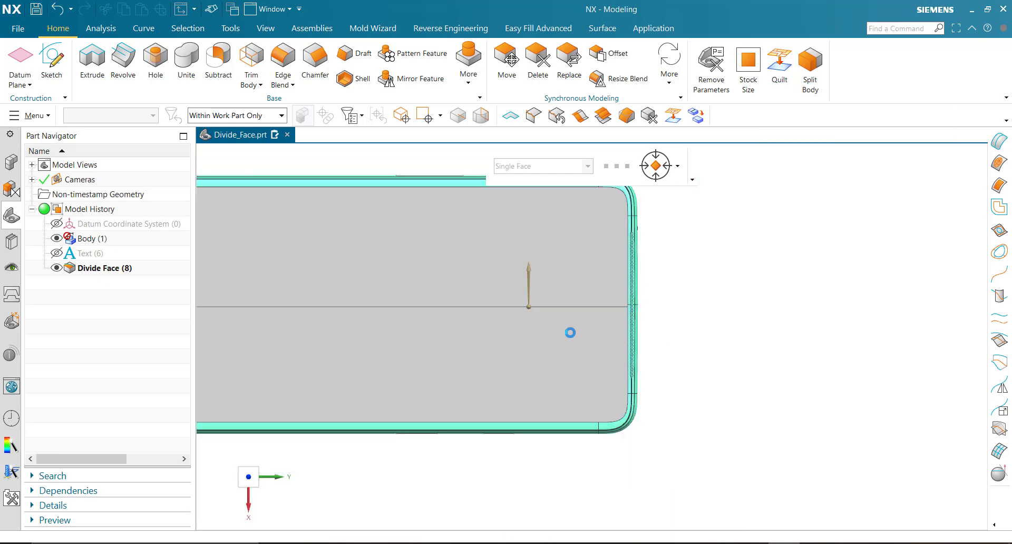
pyautogui.moveTo(727, 292)
pyautogui.mouseDown(button='middle')
pyautogui.moveTo(687, 343)
pyautogui.moveTo(736, 277)
pyautogui.mouseUp(button='middle')
pyautogui.press('F8')
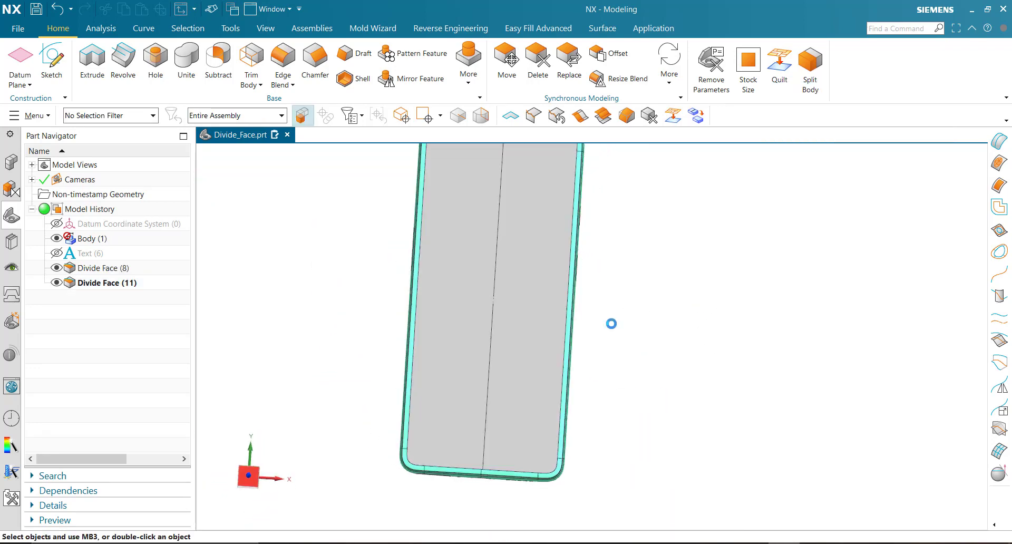
pyautogui.scroll(-5, 501, 282)
# Delete the Divide Face (11) centre split from the Part Navigator history
pyautogui.scroll(4, 501, 282)
pyautogui.moveTo(578, 300)
pyautogui.mouseDown(button='middle')
pyautogui.moveTo(547, 332)
pyautogui.moveTo(594, 226)
pyautogui.moveTo(579, 381)
pyautogui.moveTo(650, 366)
pyautogui.mouseUp(button='middle')
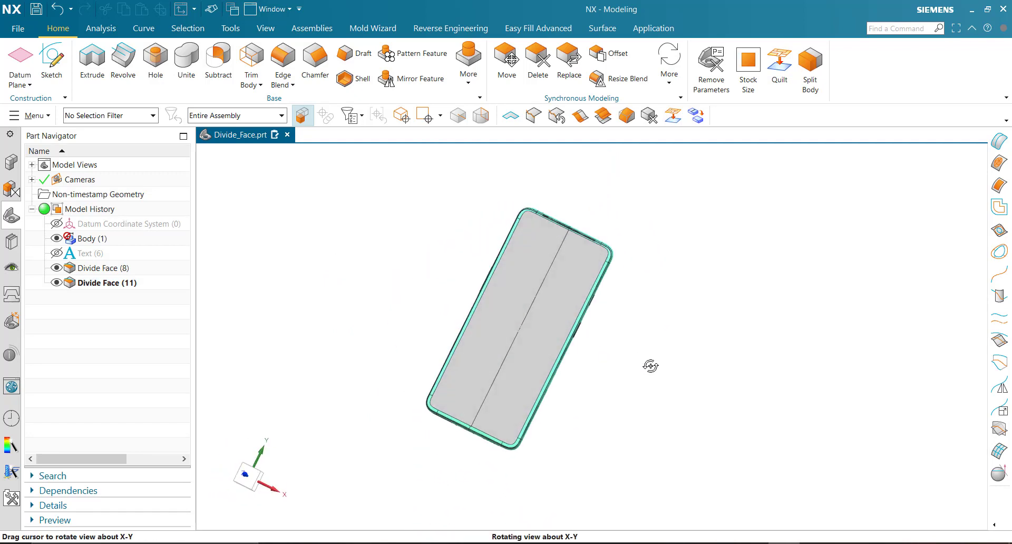
pyautogui.press('F8')
pyautogui.scroll(2, 501, 312)
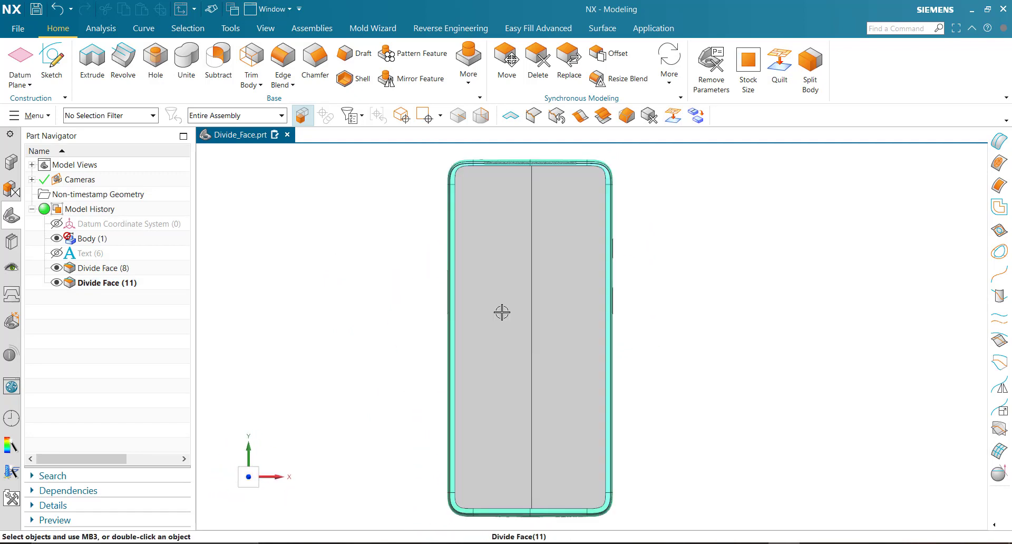
pyautogui.click(130, 283)
pyautogui.press('Delete')
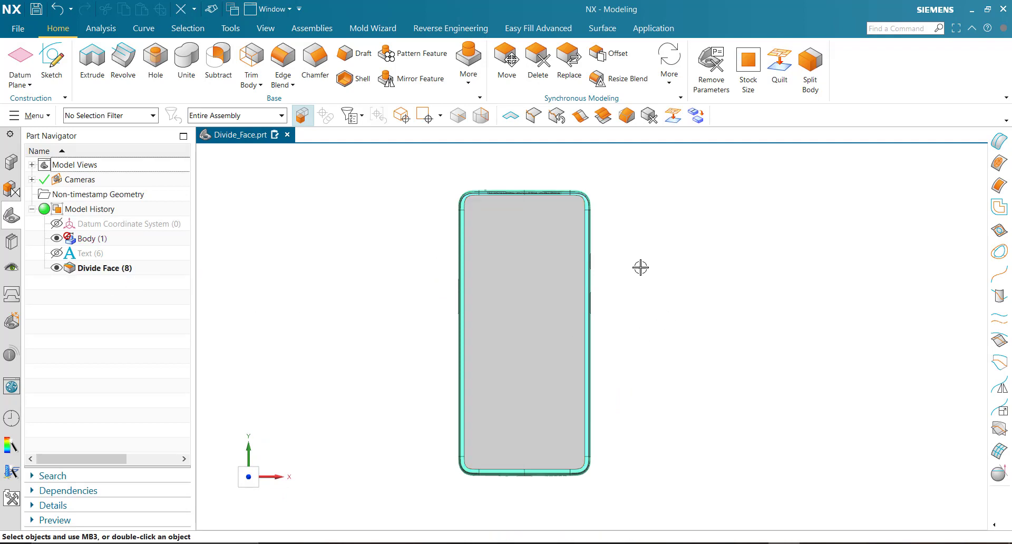
# Reopen Divide Face and cancel it unchanged, then orbit to view the phone's back
pyautogui.click(468, 72)
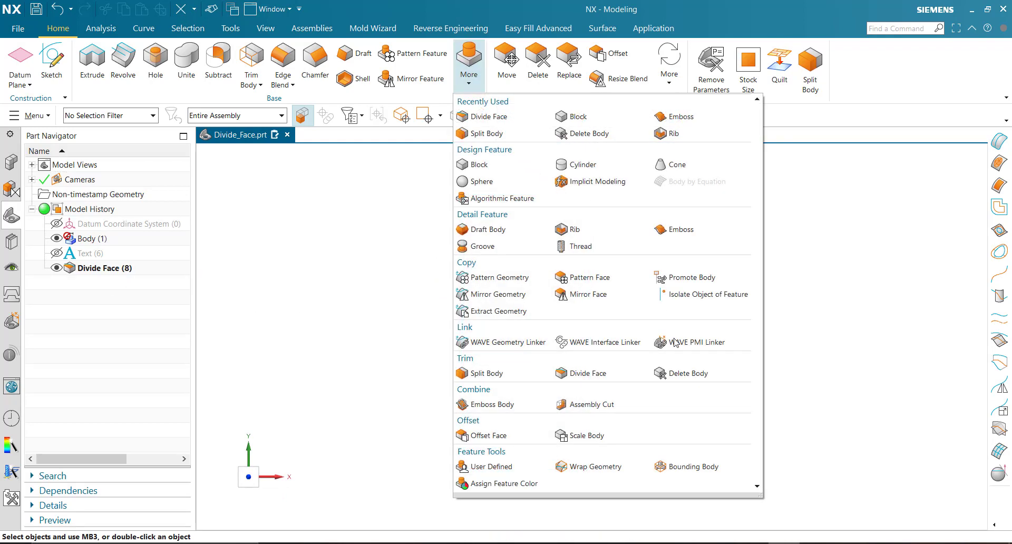
pyautogui.click(587, 373)
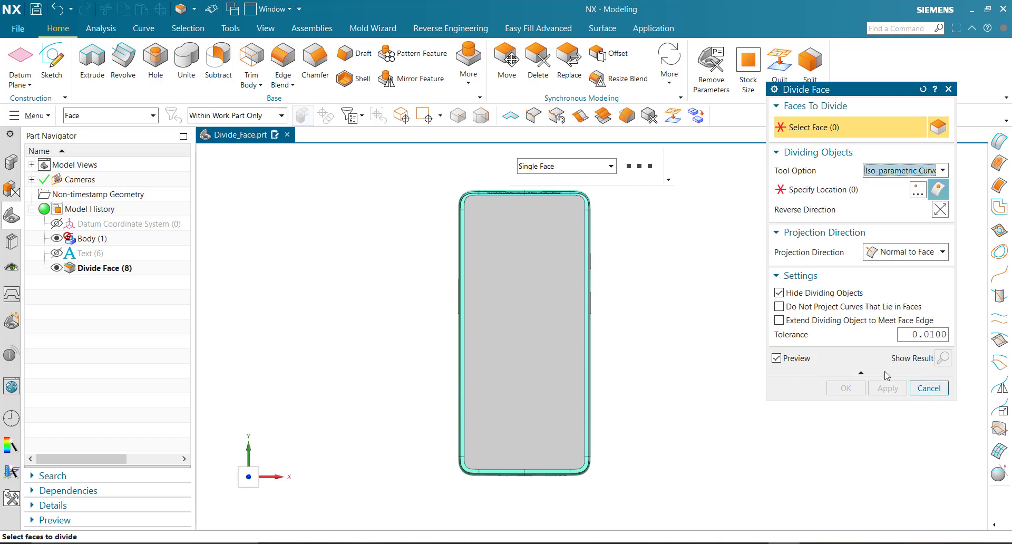
pyautogui.click(927, 388)
pyautogui.moveTo(660, 353); pyautogui.dragTo(657, 303, button='middle')
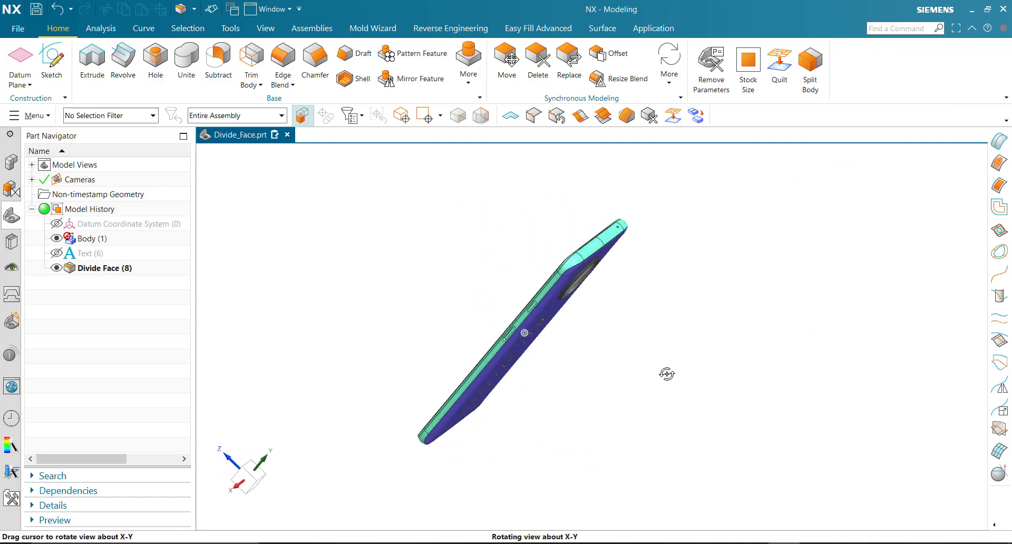